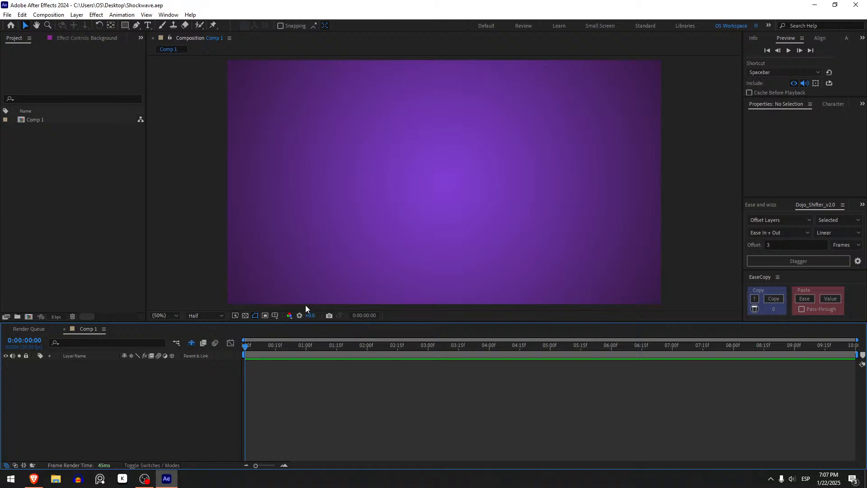
- Draw a circle about 336 px across near the composition's centre, with no fill and a 76 px white stroke
{"action": "mouse_move", "coordinate": [125, 24]}
{"action": "left_mouse_down"}
{"action": "mouse_move", "coordinate": [161, 40]}
{"action": "mouse_move", "coordinate": [160, 50]}
{"action": "left_mouse_up"}
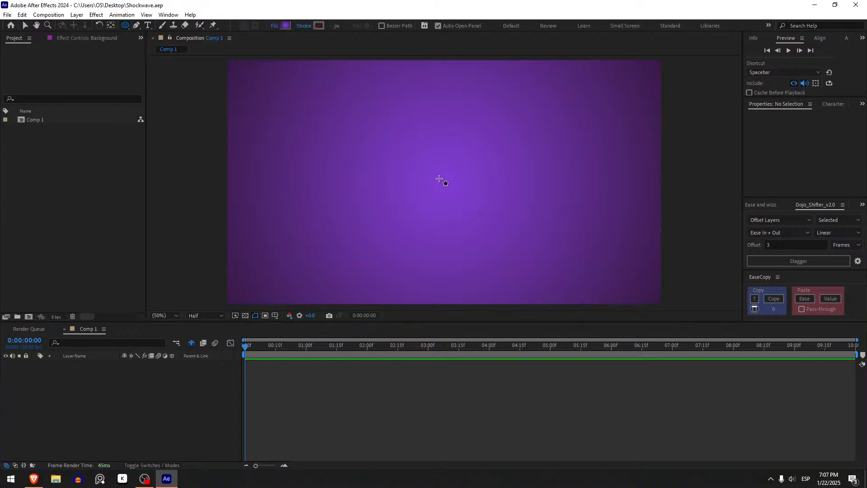
{"action": "left_click_drag", "start_coordinate": [444, 178], "coordinate": [481, 161]}
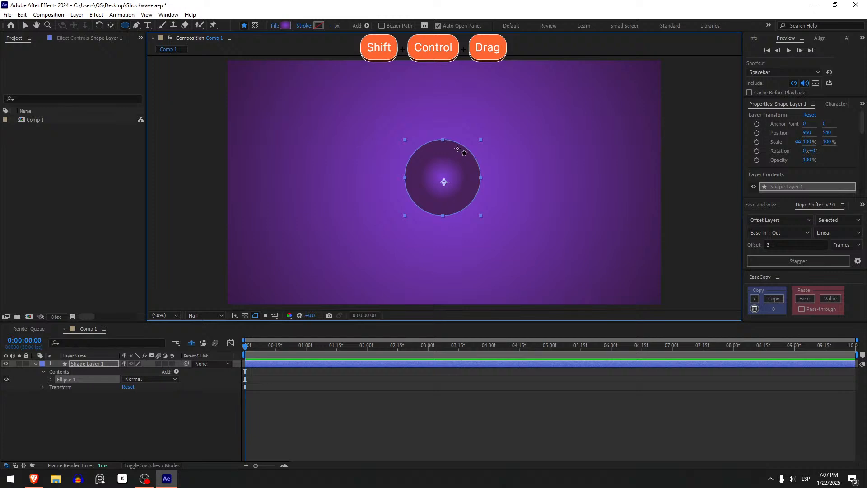
{"action": "left_click", "coordinate": [275, 25]}
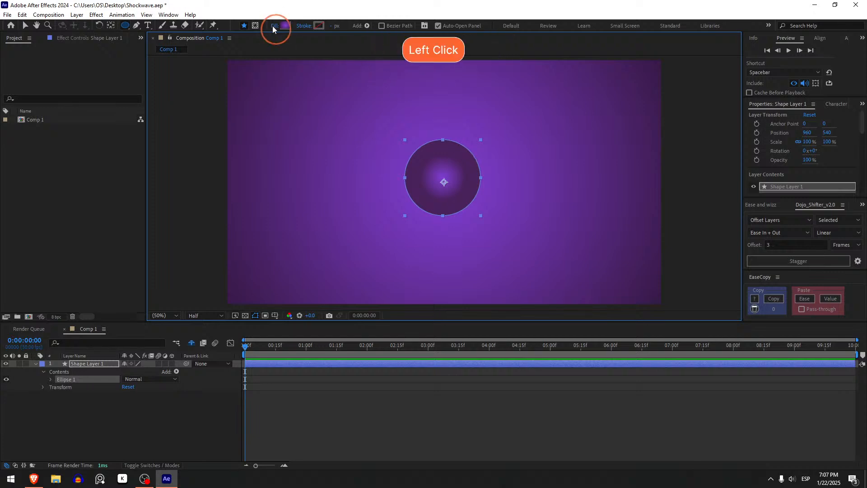
{"action": "left_click", "coordinate": [575, 274]}
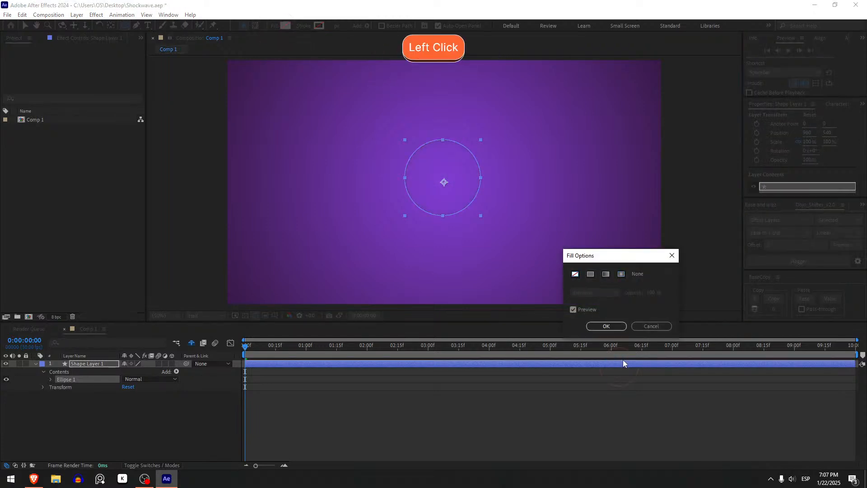
{"action": "left_click", "coordinate": [608, 326]}
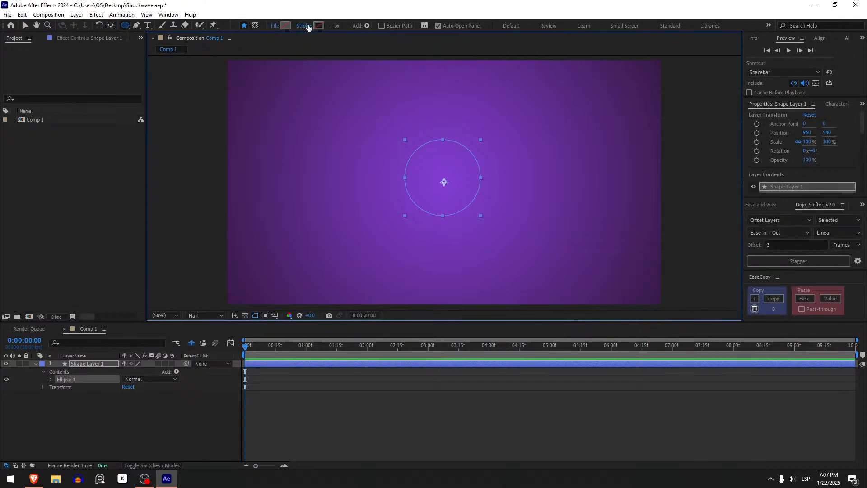
{"action": "left_click_drag", "start_coordinate": [334, 27], "coordinate": [333, 27]}
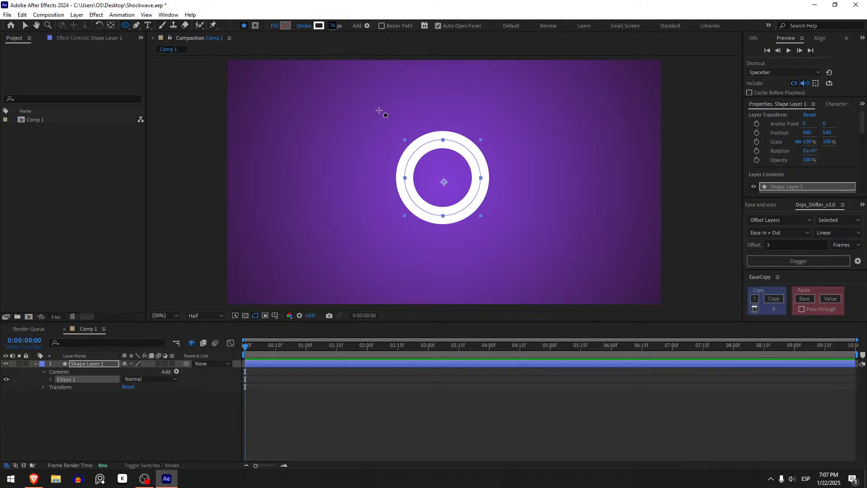
- Rename the circle's shape layer to Shockwave and centre it in the composition
{"action": "left_click", "coordinate": [96, 364]}
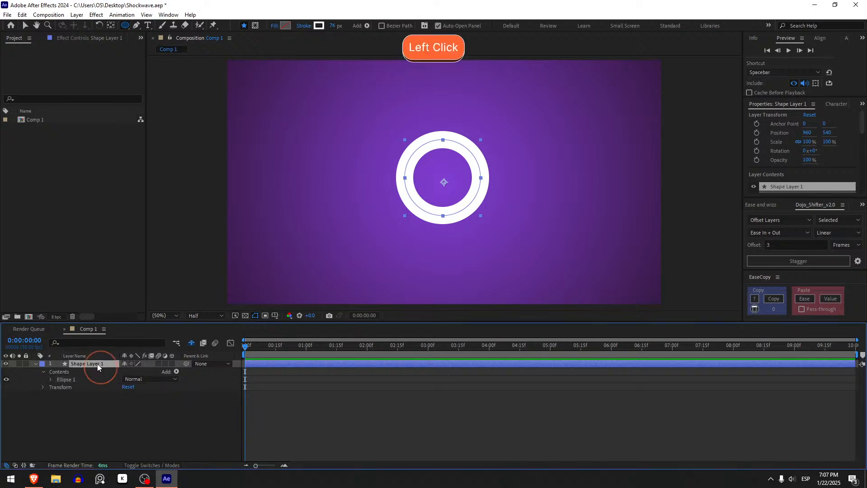
{"action": "type", "text": "Shockwave"}
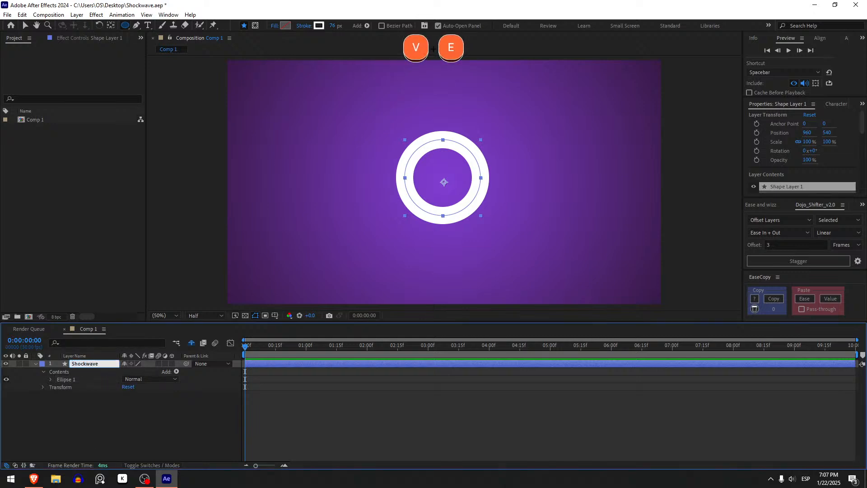
{"action": "key", "text": "Return"}
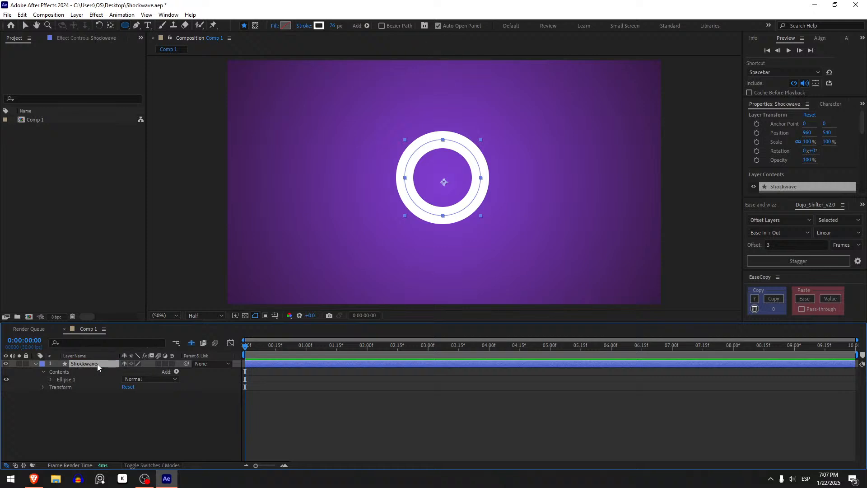
{"action": "left_click", "coordinate": [96, 365]}
{"action": "key", "text": "ctrl+alt+Home"}
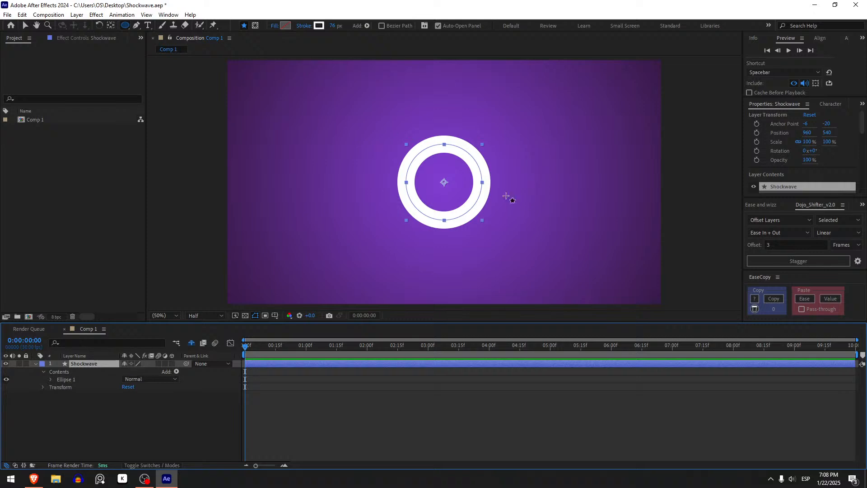
- Add a keyframe for the ellipse path's Size at 0 seconds with a value of 0
{"action": "left_click", "coordinate": [50, 380]}
{"action": "left_click", "coordinate": [59, 388]}
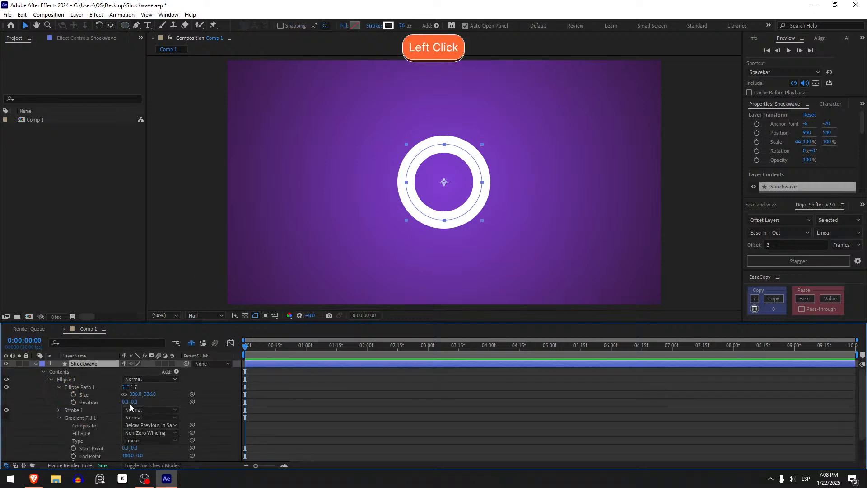
{"action": "left_click", "coordinate": [74, 396]}
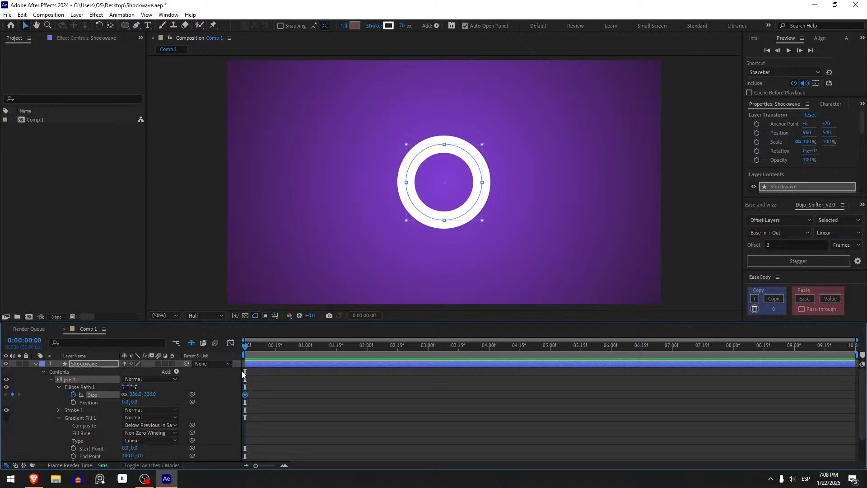
{"action": "left_click", "coordinate": [134, 395]}
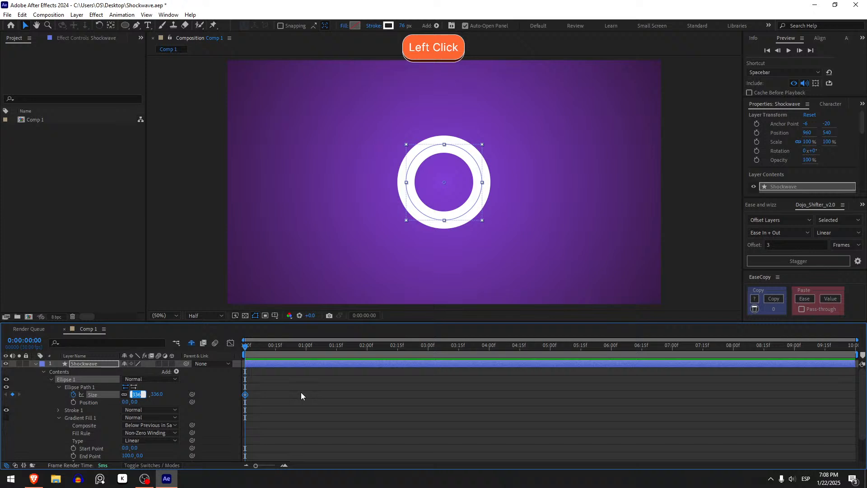
{"action": "type", "text": "0"}
{"action": "key", "text": "Return"}
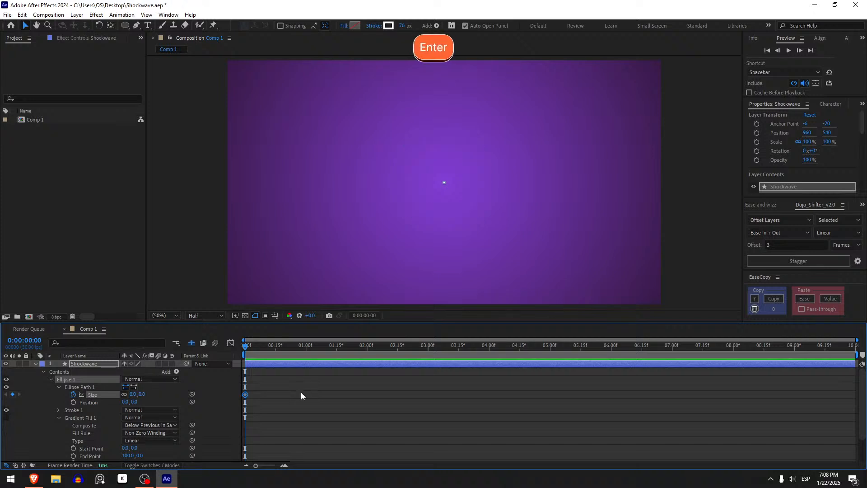
- Keyframe the ellipse path's Size at 2317 at the 2-second mark
{"action": "left_click_drag", "start_coordinate": [246, 347], "coordinate": [368, 357]}
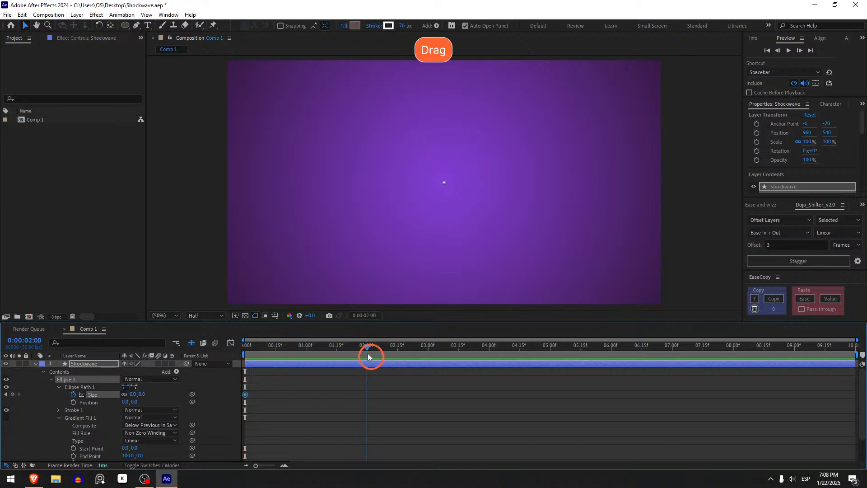
{"action": "left_click_drag", "start_coordinate": [146, 394], "coordinate": [84, 406]}
{"action": "left_click_drag", "start_coordinate": [155, 396], "coordinate": [166, 396]}
{"action": "left_click", "coordinate": [392, 412]}
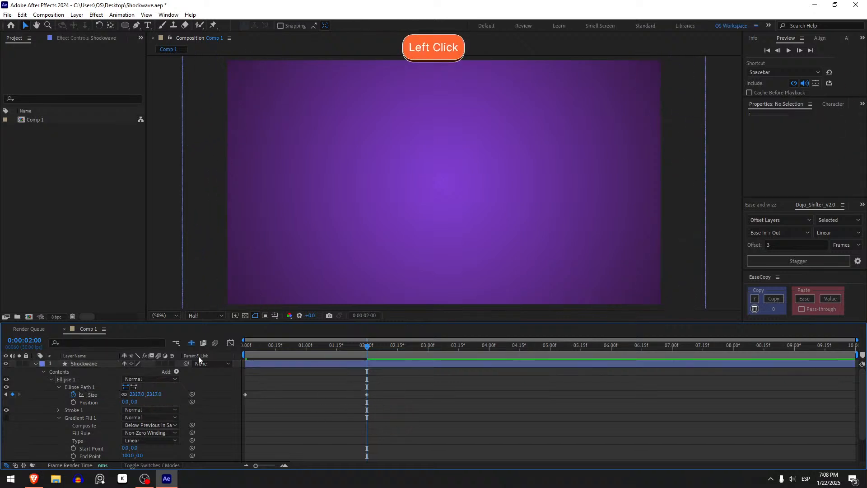
- Show only the Shockwave layer's keyframed property and preview the ring animation from the start
{"action": "left_click", "coordinate": [84, 363]}
{"action": "key", "text": "u"}
{"action": "left_click", "coordinate": [349, 406]}
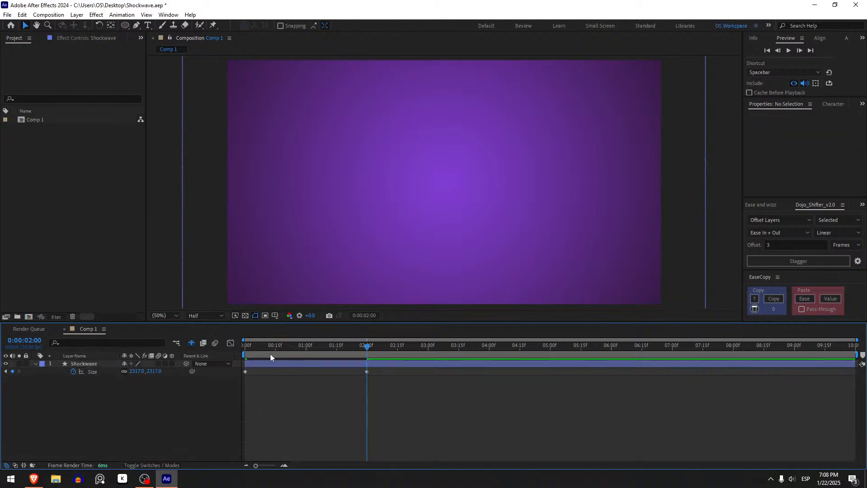
{"action": "left_click", "coordinate": [244, 349], "text": "shift"}
{"action": "key", "text": "space"}
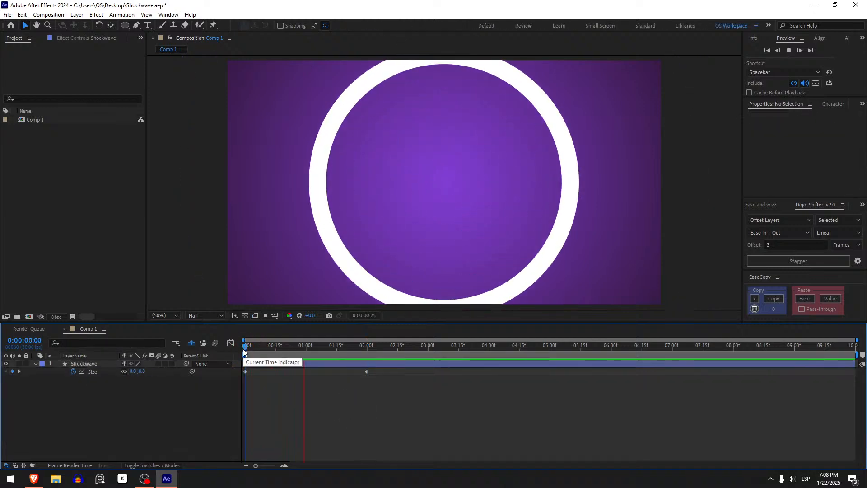
- At 0:00:01:01, apply Gaussian Blur to the Shockwave layer with a Blurriness of 66.2 and collapse its properties
{"action": "left_click_drag", "start_coordinate": [244, 351], "coordinate": [308, 363]}
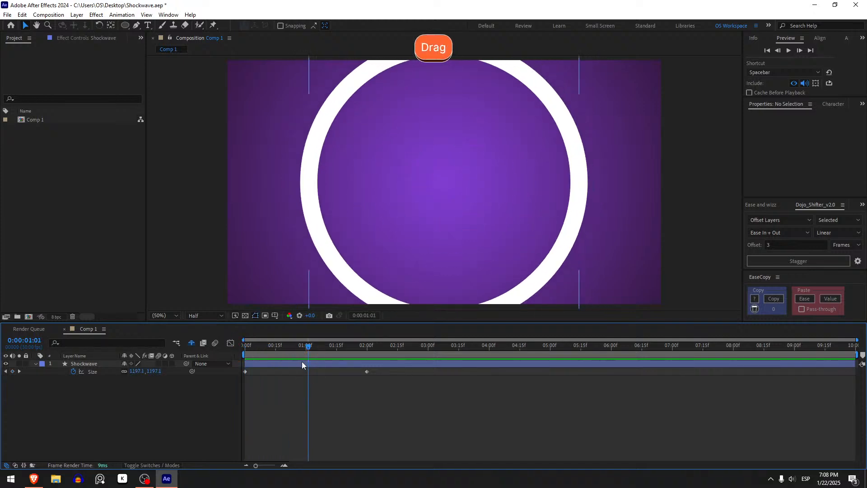
{"action": "left_click", "coordinate": [302, 364]}
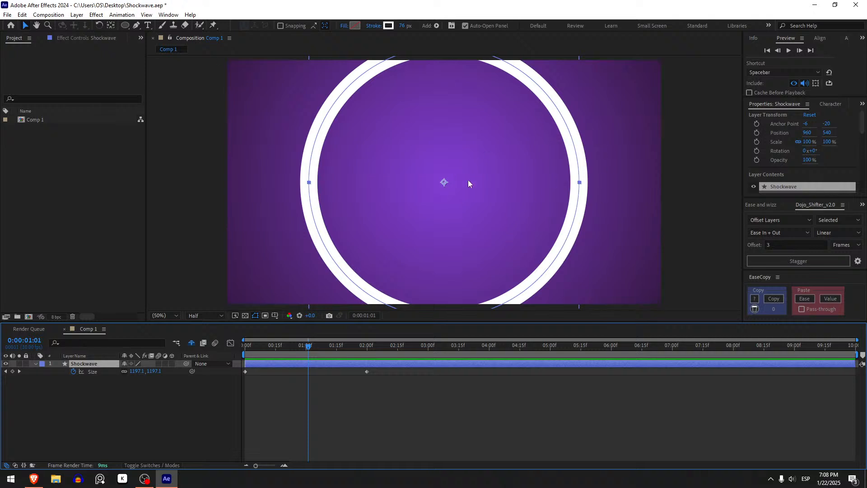
{"action": "key", "text": "F3"}
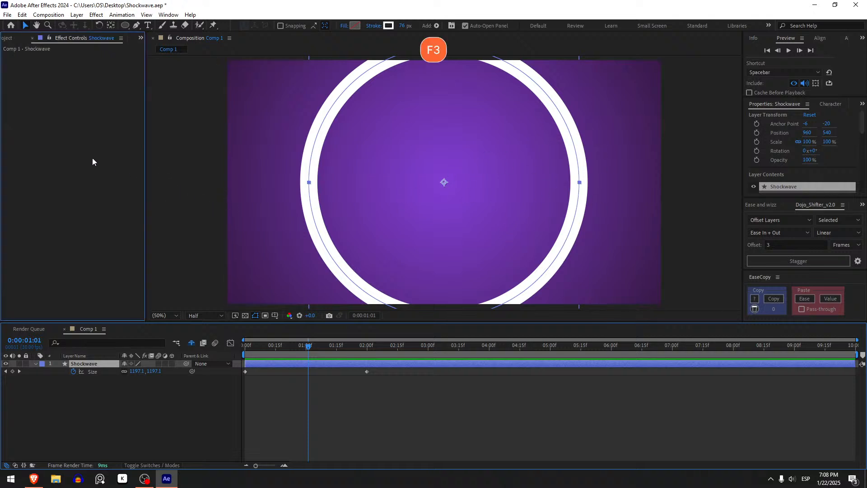
{"action": "key", "text": "ctrl+space"}
{"action": "type", "text": "gau"}
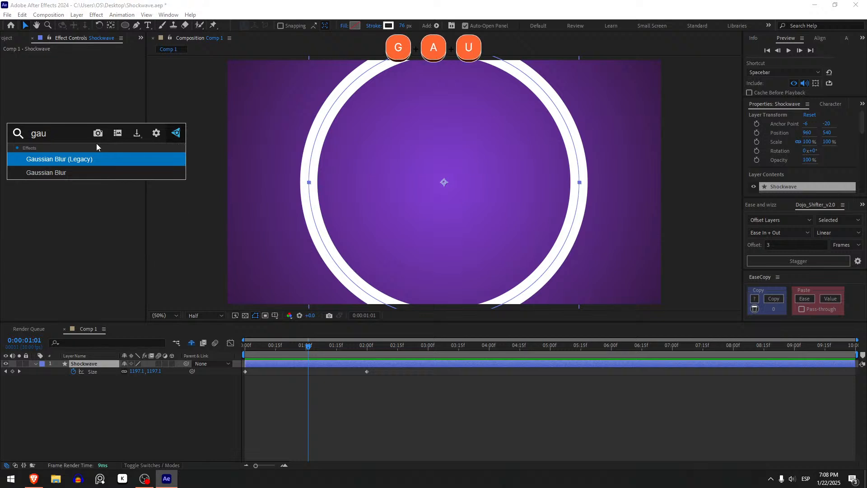
{"action": "key", "text": "Down"}
{"action": "key", "text": "Return"}
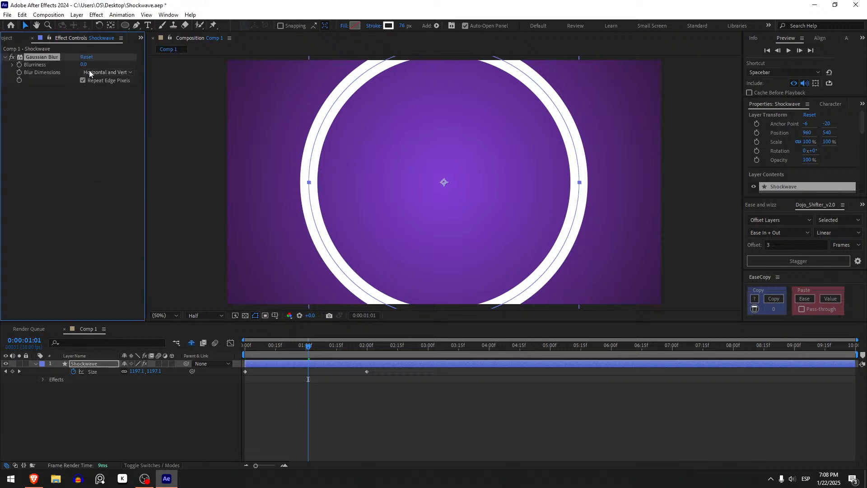
{"action": "left_click_drag", "start_coordinate": [86, 67], "coordinate": [382, 56]}
{"action": "key", "text": "u"}
{"action": "left_click", "coordinate": [101, 395]}
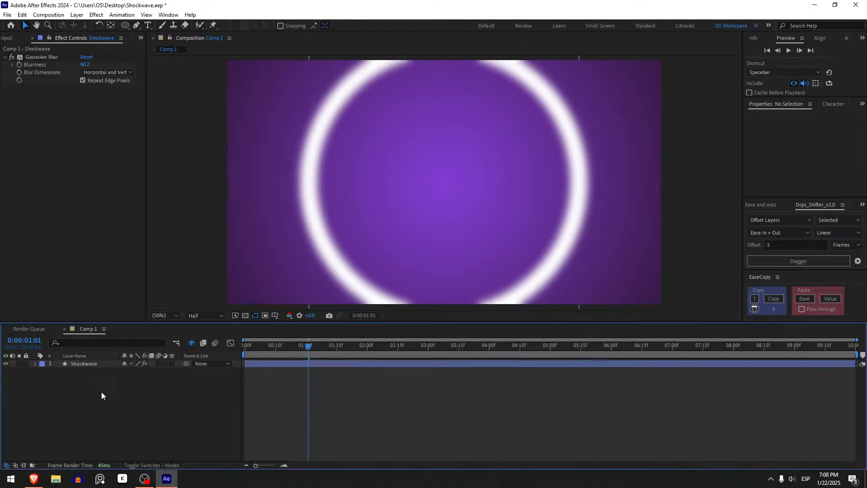
- Create an adjustment layer above Shockwave and apply the Displacement Map effect to it
{"action": "left_click", "coordinate": [90, 369]}
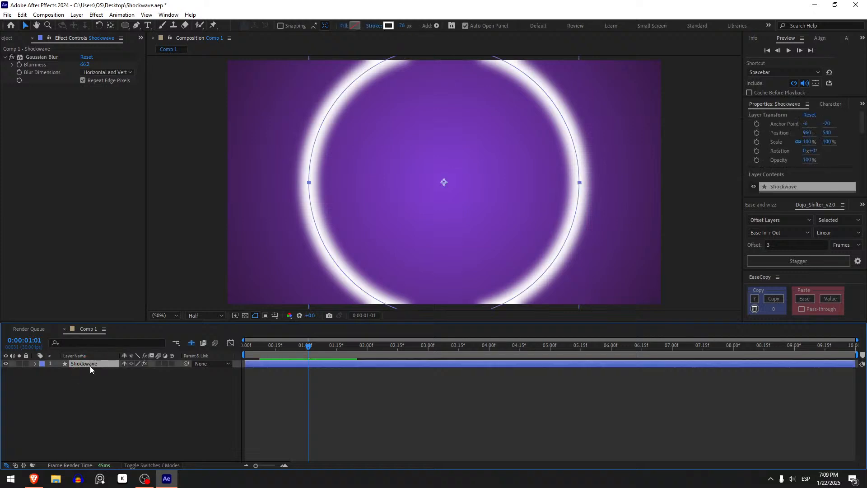
{"action": "key", "text": "ctrl+alt+y"}
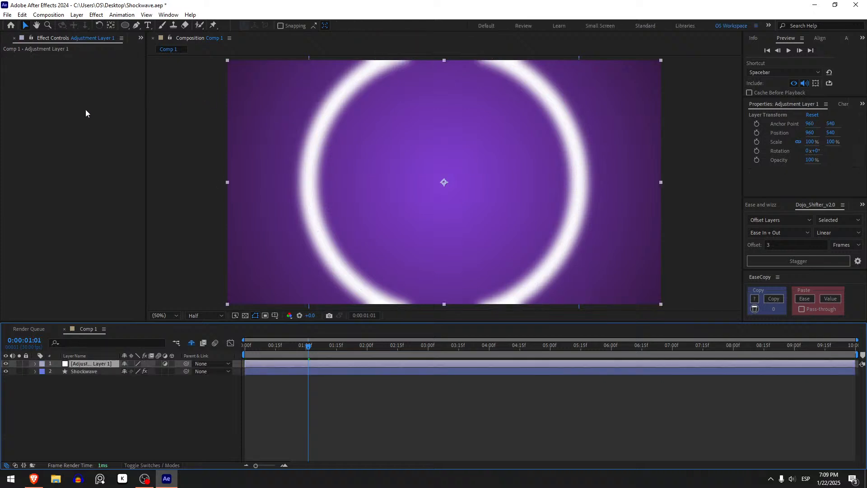
{"action": "key", "text": "ctrl+space"}
{"action": "type", "text": "di"}
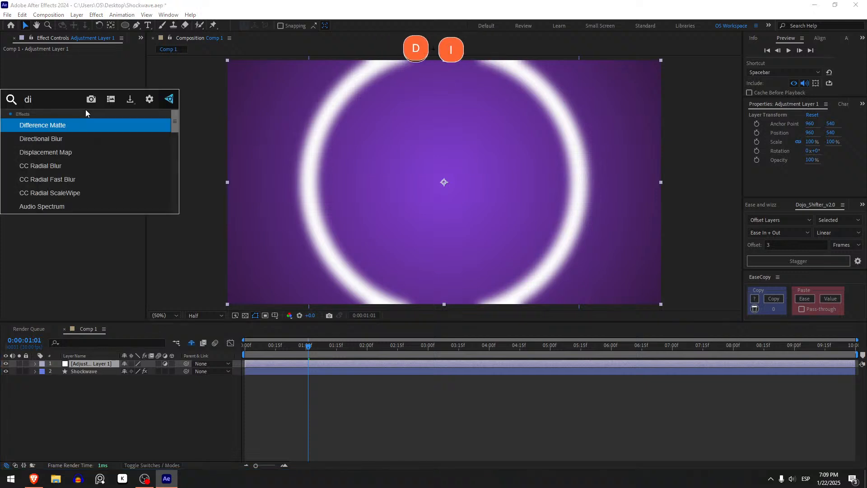
{"action": "type", "text": "splac"}
{"action": "key", "text": "Return"}
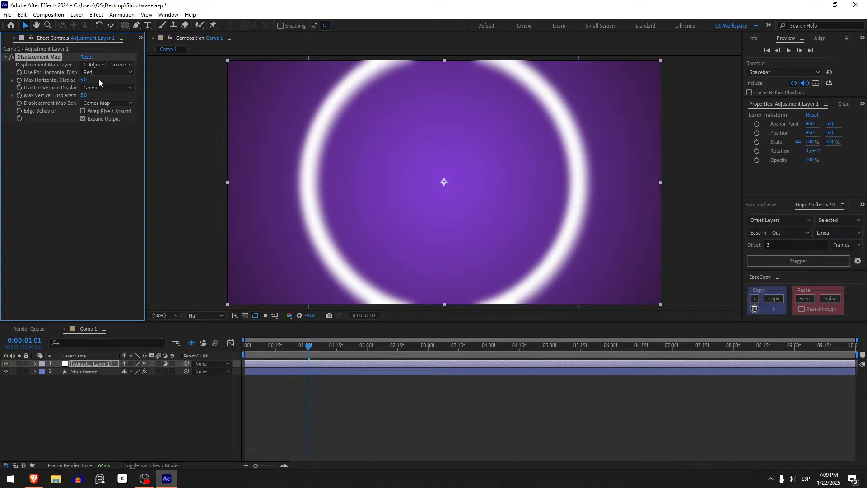
- Set the displacement map layer to Shockwave using Effects & Masks, and check the Shockwave layer's own effect
{"action": "left_click", "coordinate": [96, 64]}
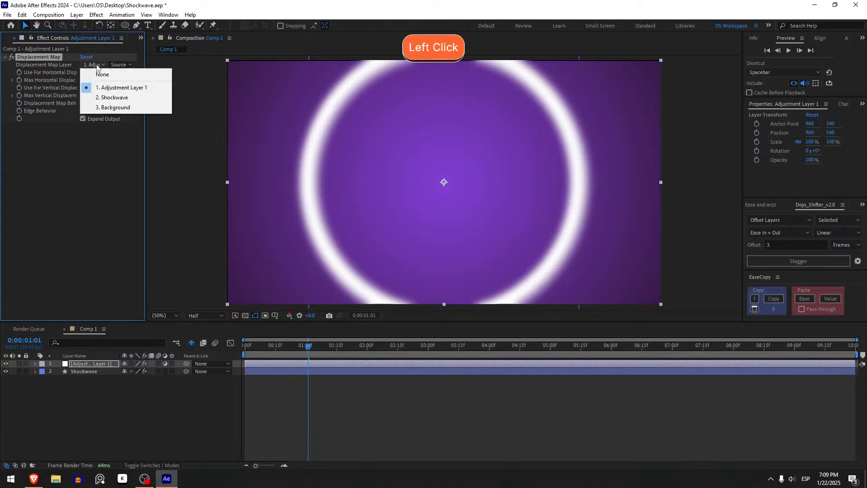
{"action": "left_click", "coordinate": [112, 98]}
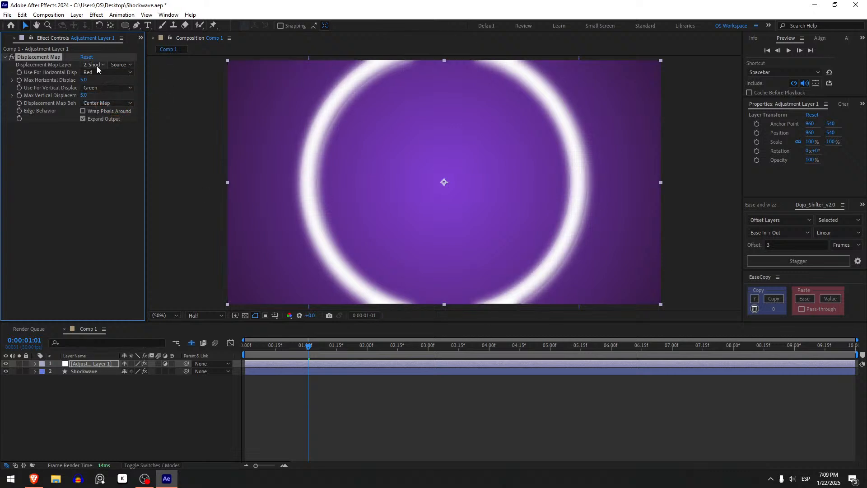
{"action": "left_click", "coordinate": [112, 64]}
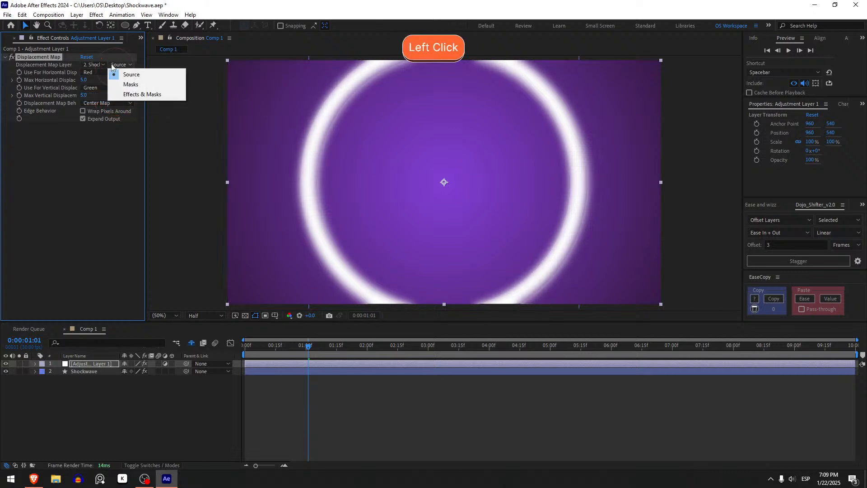
{"action": "left_click", "coordinate": [135, 94]}
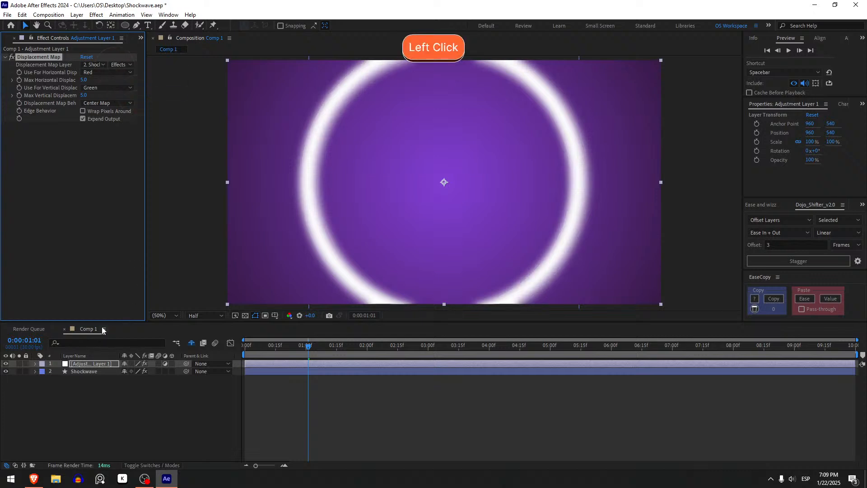
{"action": "left_click", "coordinate": [80, 375]}
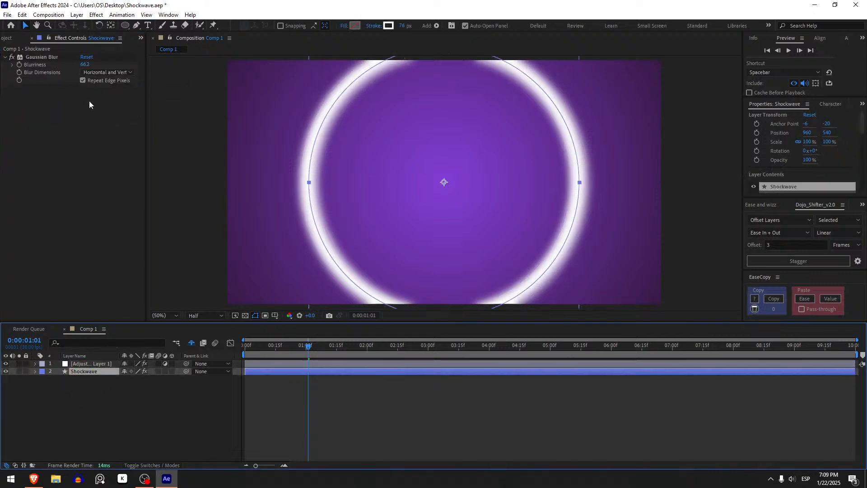
- On the adjustment layer, set the Displacement Map's Max Vertical Displacement to 85 and inspect the composition's lower edge up close
{"action": "left_click", "coordinate": [89, 364]}
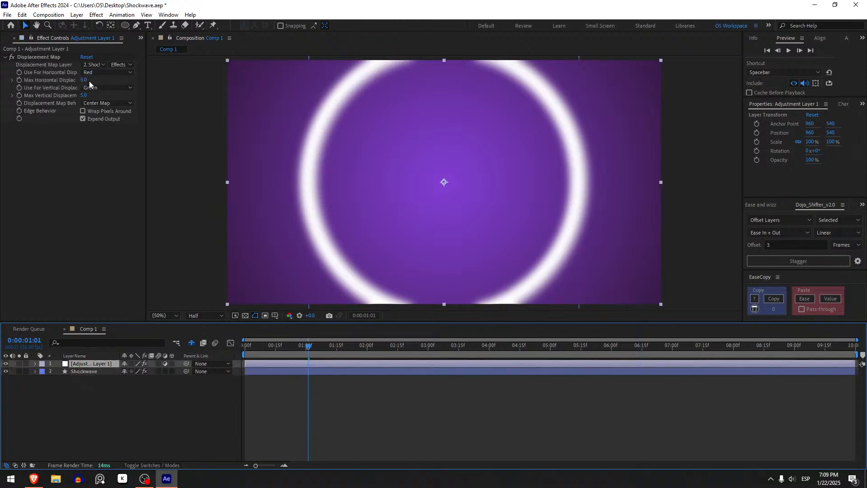
{"action": "left_click_drag", "start_coordinate": [86, 81], "coordinate": [161, 94]}
{"action": "key", "text": "ctrl+z"}
{"action": "key", "text": "z"}
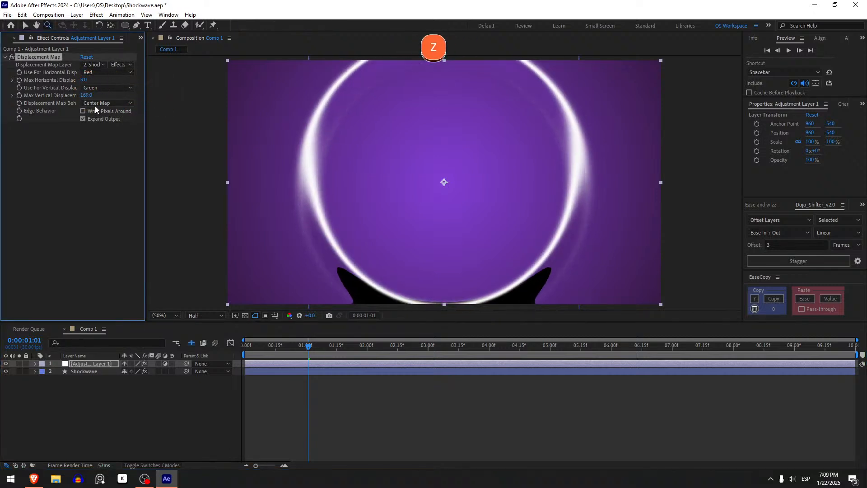
{"action": "key", "text": "ctrl"}
{"action": "key", "text": "ctrl+z"}
{"action": "left_click_drag", "start_coordinate": [87, 97], "coordinate": [119, 94]}
{"action": "left_click_drag", "start_coordinate": [489, 235], "coordinate": [477, 105]}
{"action": "scroll", "coordinate": [510, 154], "scroll_direction": "up", "scroll_amount": 1}
{"action": "left_click_drag", "start_coordinate": [528, 178], "coordinate": [430, 229]}
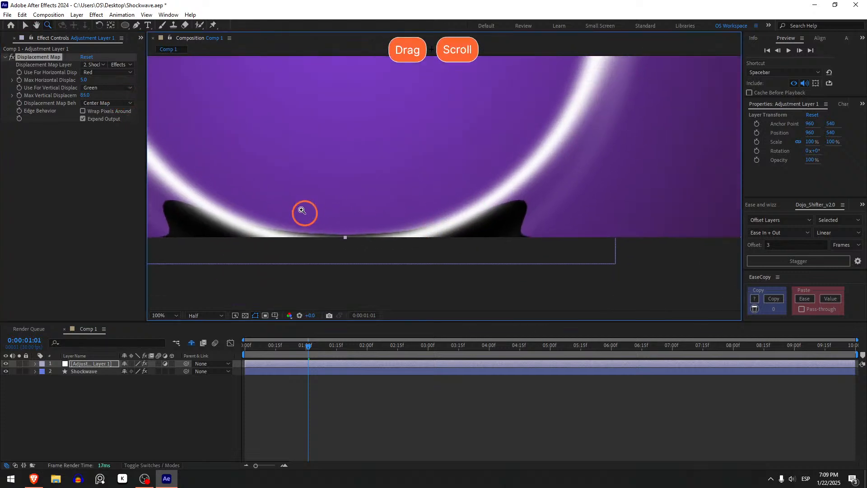
- Apply Motion Tile to the adjustment layer and move it above Displacement Map in the effect order
{"action": "key", "text": "v"}
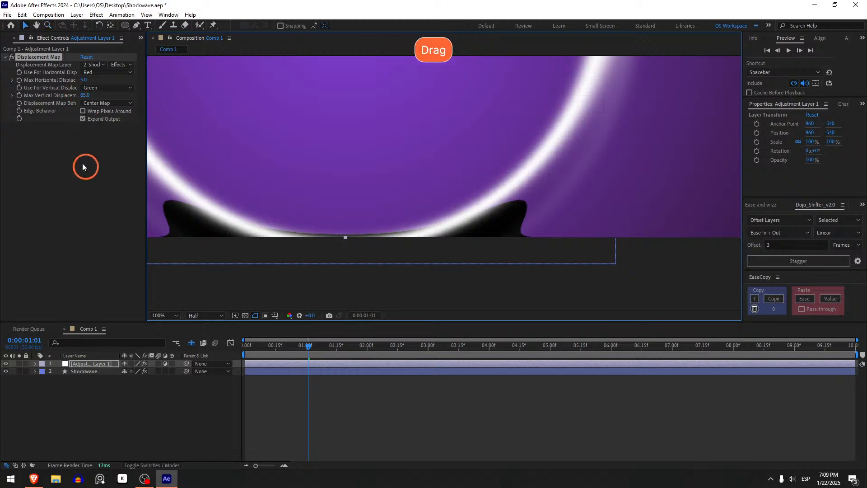
{"action": "key", "text": "ctrl+space"}
{"action": "type", "text": "motion"}
{"action": "key", "text": "Return"}
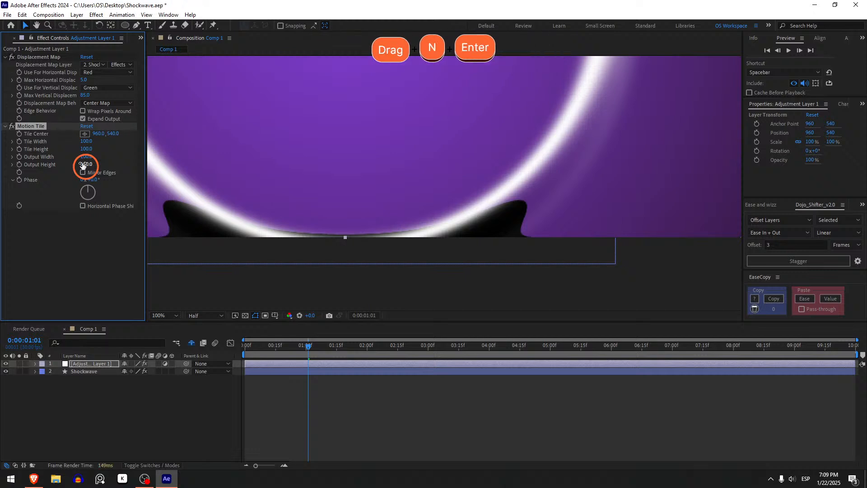
{"action": "left_click_drag", "start_coordinate": [30, 126], "coordinate": [28, 54]}
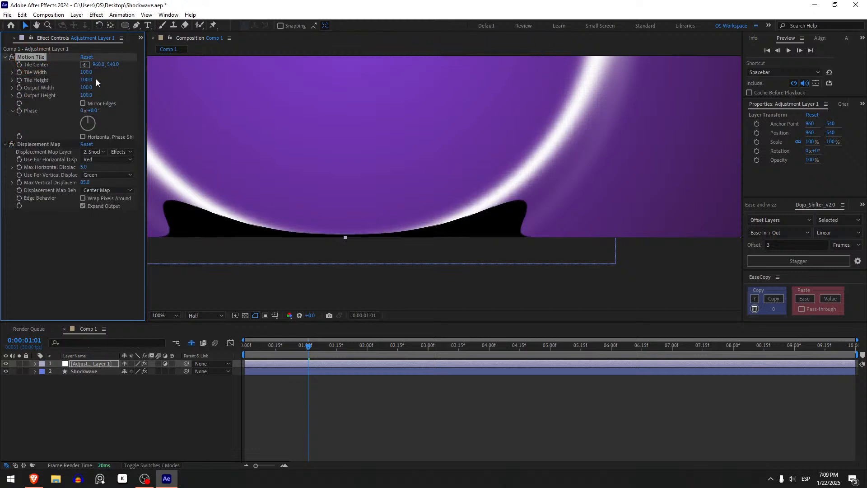
- Enable Mirror Edges in Motion Tile and set both Output Width and Output Height to 200
{"action": "left_click", "coordinate": [83, 103]}
{"action": "left_click", "coordinate": [89, 88]}
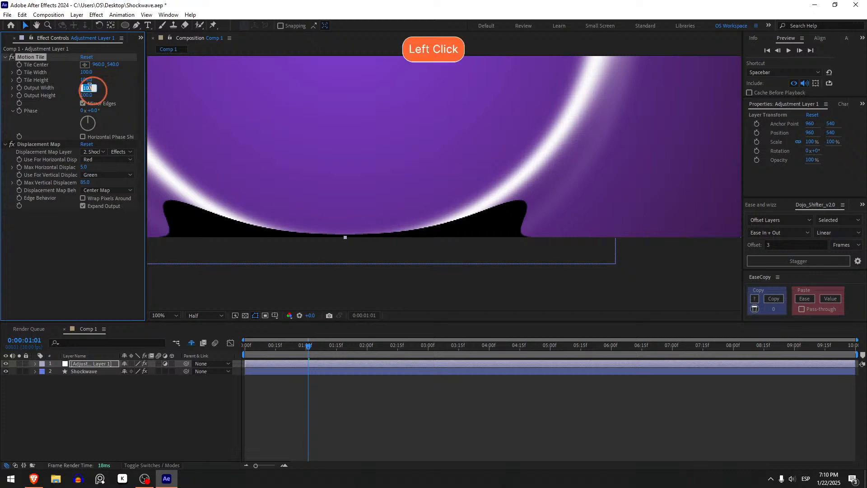
{"action": "type", "text": "200"}
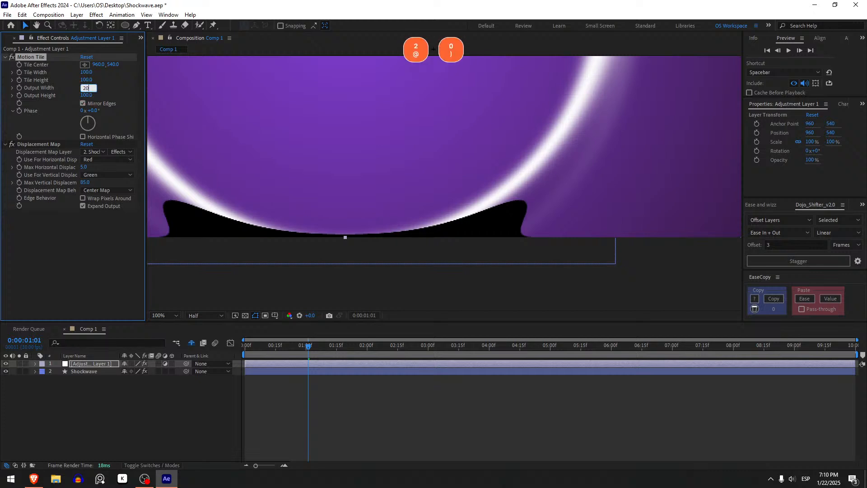
{"action": "key", "text": "Tab"}
{"action": "type", "text": "200"}
{"action": "key", "text": "Return"}
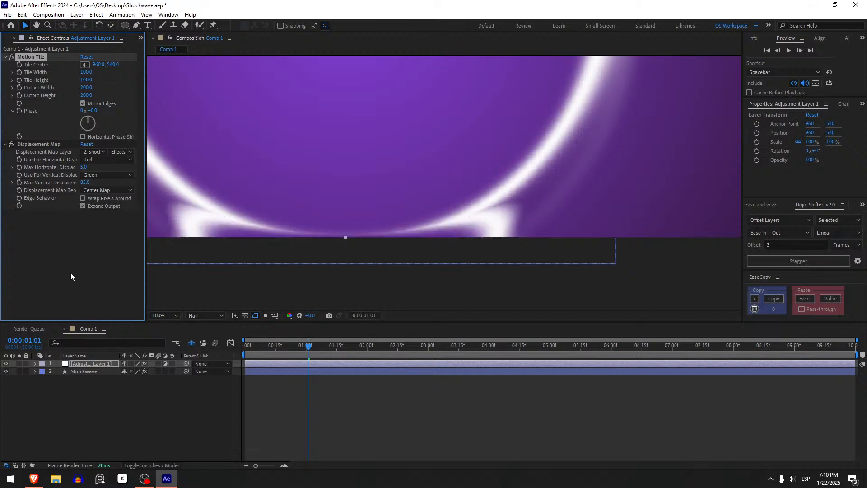
- Rename the adjustment layer to Displacement
{"action": "scroll", "coordinate": [351, 188], "scroll_direction": "down", "scroll_amount": 1}
{"action": "left_click", "coordinate": [444, 141]}
{"action": "scroll", "coordinate": [443, 141], "scroll_direction": "down", "scroll_amount": 1}
{"action": "left_click_drag", "start_coordinate": [443, 141], "coordinate": [457, 184]}
{"action": "scroll", "coordinate": [450, 201], "scroll_direction": "up", "scroll_amount": 1}
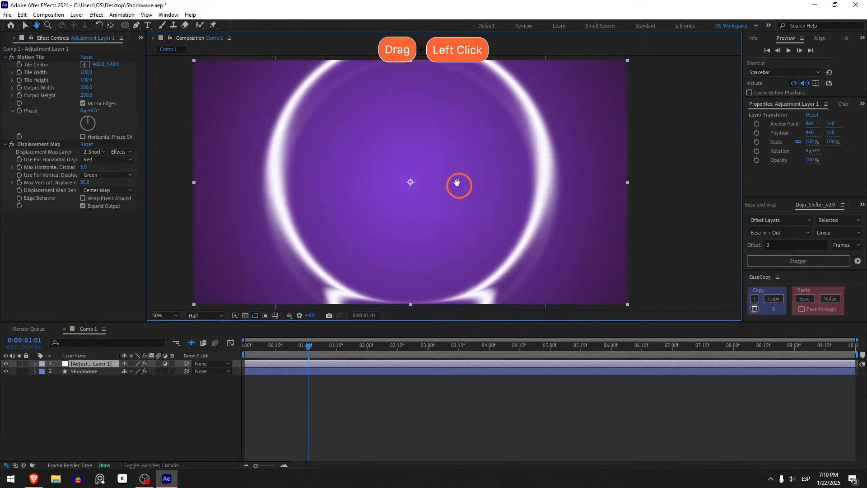
{"action": "left_click", "coordinate": [268, 402]}
{"action": "left_click", "coordinate": [112, 365]}
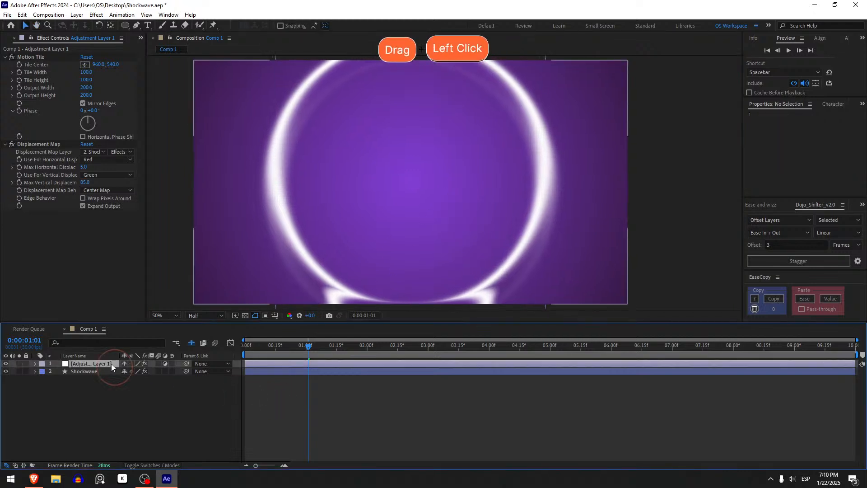
{"action": "key", "text": "Return"}
{"action": "type", "text": "Di"}
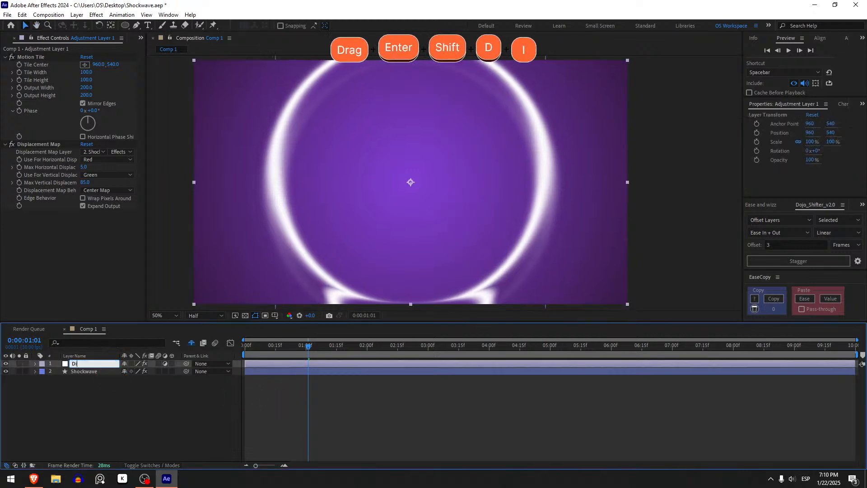
{"action": "type", "text": "splacement"}
{"action": "key", "text": "Return"}
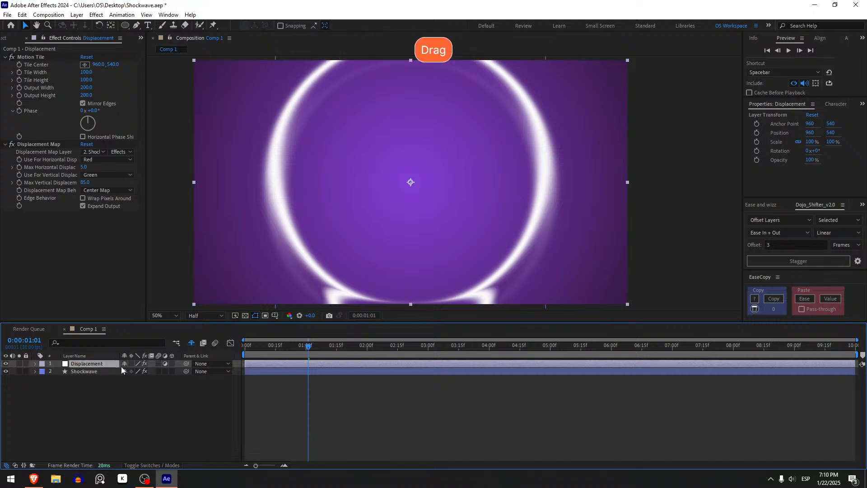
- Preview the displaced ring animation from the start of the composition
{"action": "left_click_drag", "start_coordinate": [261, 350], "coordinate": [229, 353]}
{"action": "key", "text": "space"}
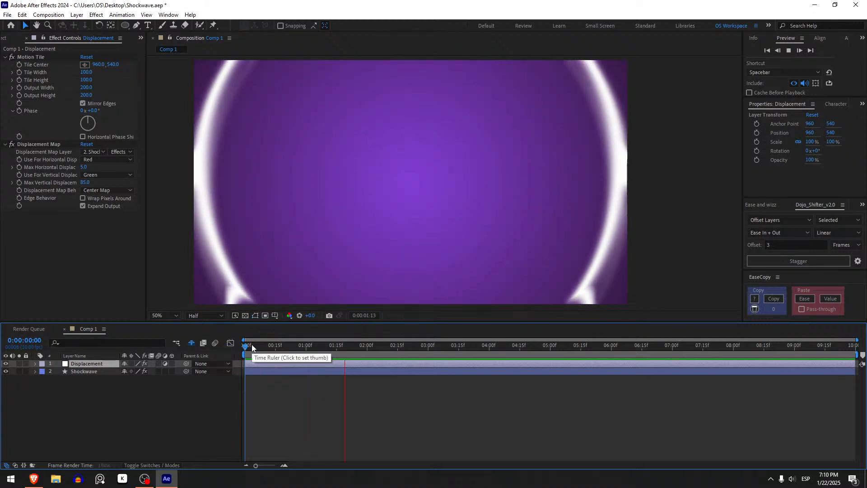
{"action": "left_click", "coordinate": [251, 345]}
- Reveal the Shockwave layer's Size keyframes, apply Easy Ease to the one at 0:00:02:00 and lengthen its incoming speed-graph handle
{"action": "left_click", "coordinate": [317, 372]}
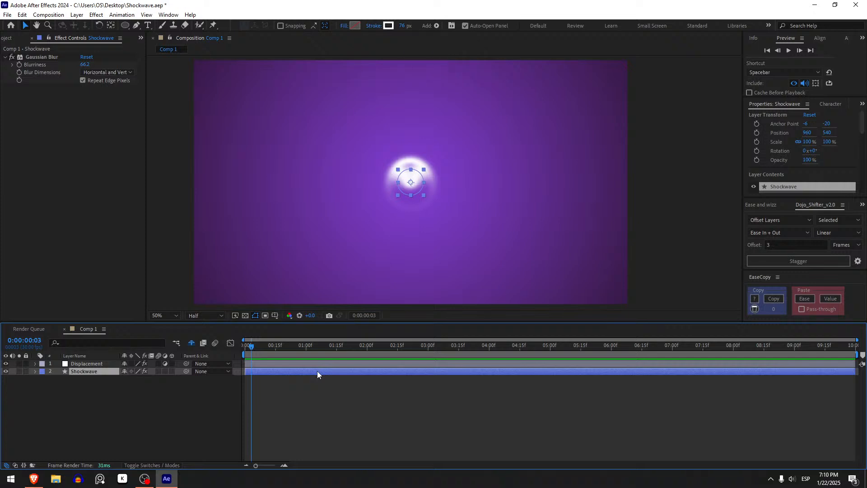
{"action": "key", "text": "u"}
{"action": "left_click_drag", "start_coordinate": [283, 350], "coordinate": [379, 381]}
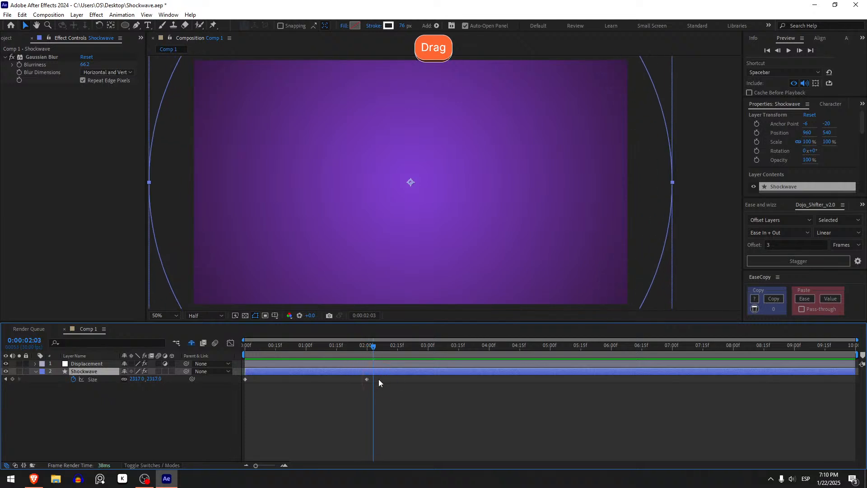
{"action": "left_click", "coordinate": [367, 380]}
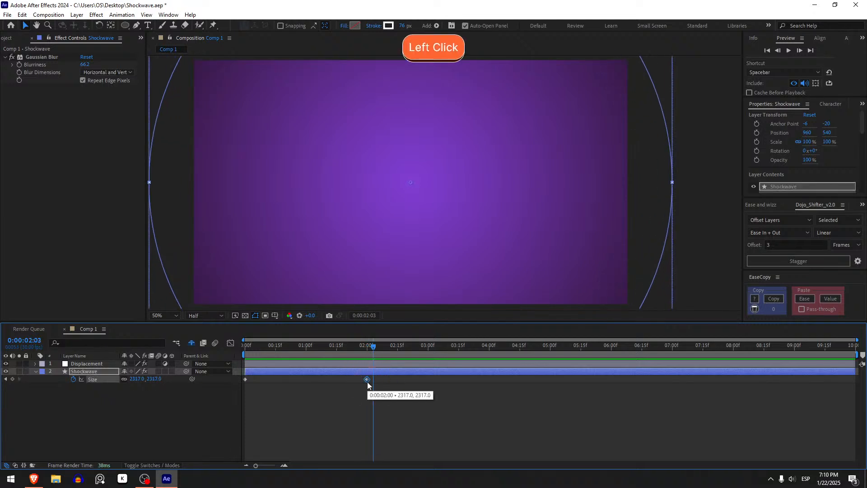
{"action": "key", "text": "F9"}
{"action": "left_click", "coordinate": [230, 343]}
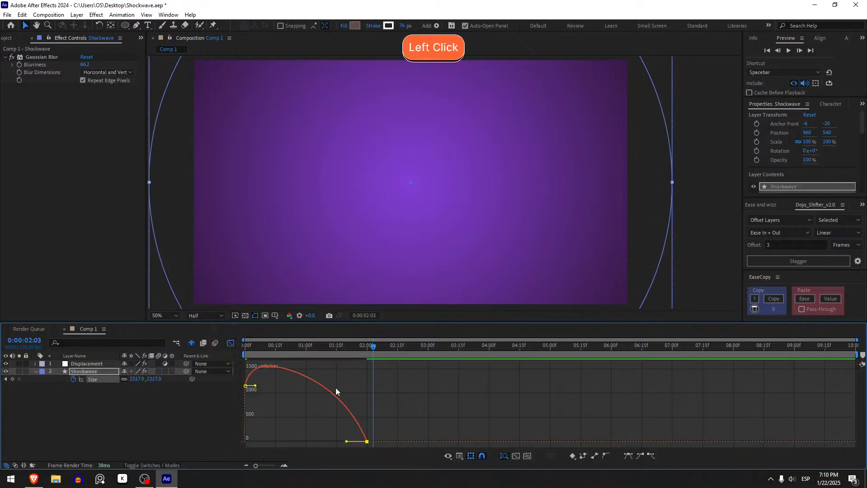
{"action": "left_click_drag", "start_coordinate": [347, 442], "coordinate": [317, 442]}
- Play back the eased ring expansion from 0:00:00:00
{"action": "left_click", "coordinate": [240, 346]}
{"action": "key", "text": "space"}
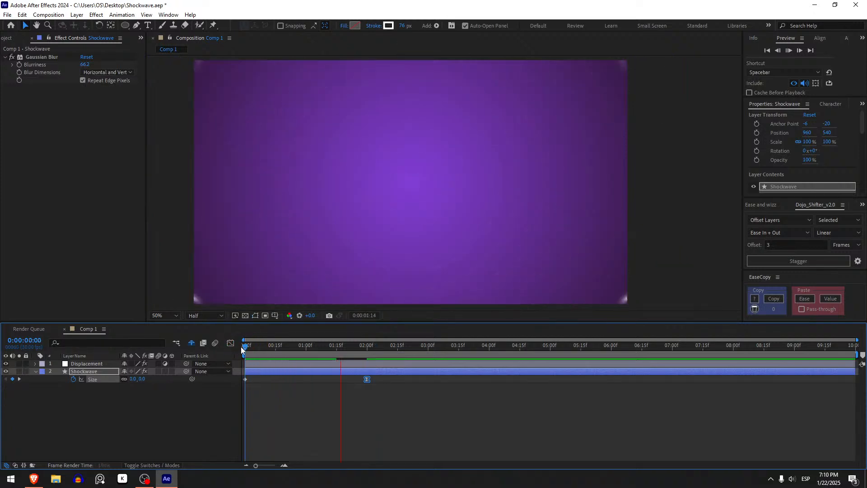
{"action": "key", "text": "space"}
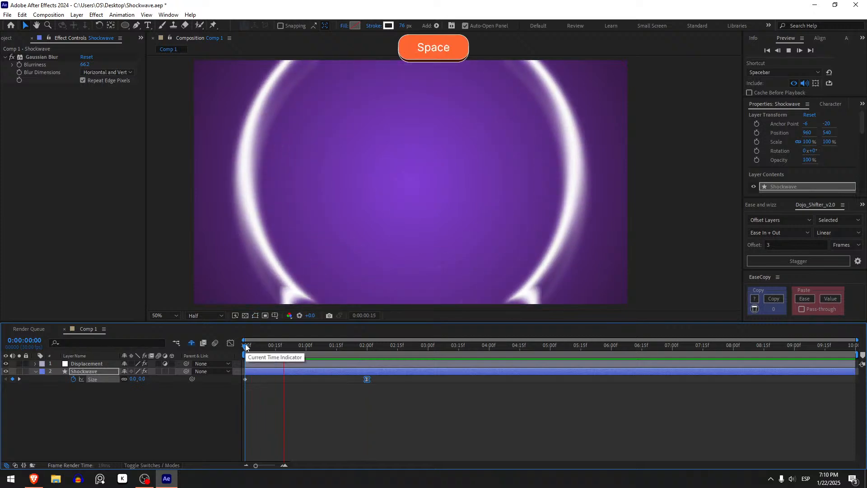
{"action": "left_click", "coordinate": [245, 343]}
- Examine the ring's displacement at several times within the first second of the animation
{"action": "left_click_drag", "start_coordinate": [246, 343], "coordinate": [294, 348]}
{"action": "left_click", "coordinate": [294, 377]}
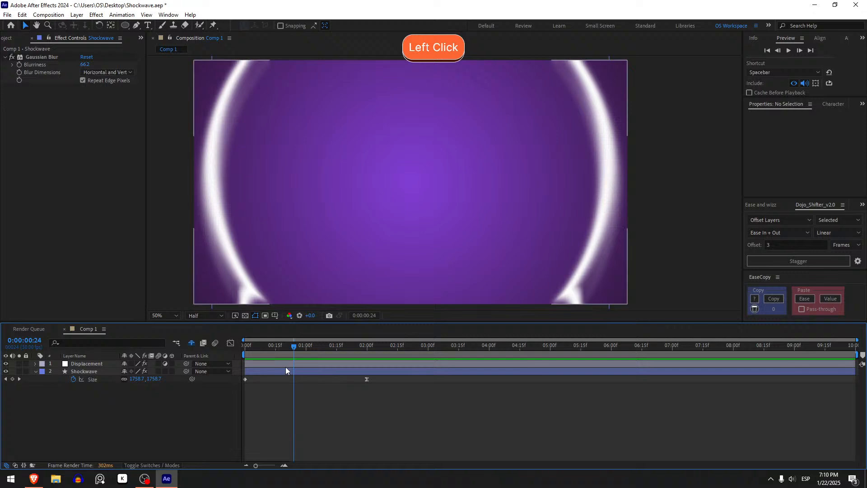
{"action": "left_click", "coordinate": [288, 372]}
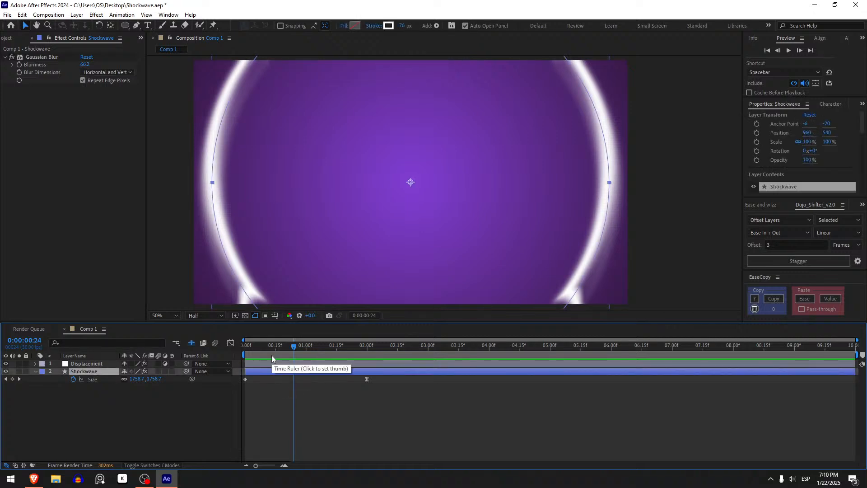
{"action": "left_click", "coordinate": [244, 346]}
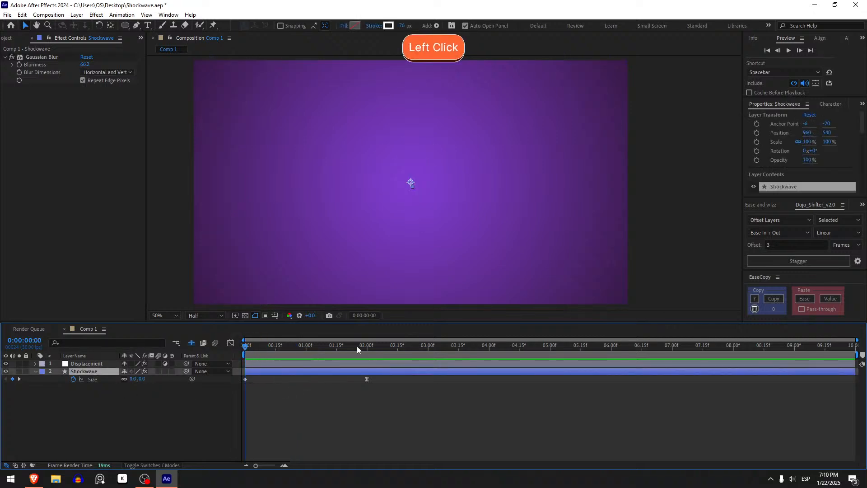
{"action": "left_click", "coordinate": [265, 347]}
{"action": "left_click", "coordinate": [259, 347]}
{"action": "left_click", "coordinate": [262, 347]}
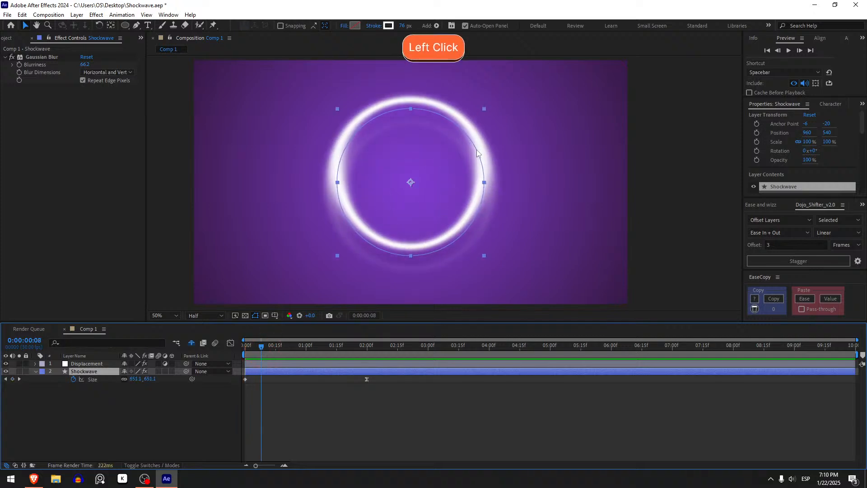
{"action": "left_click", "coordinate": [289, 346]}
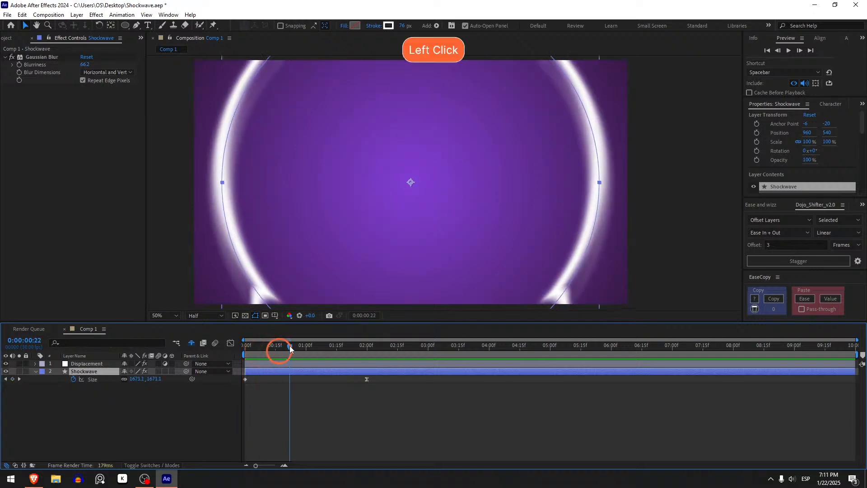
- Filter the Shockwave layer's properties by "stroke" and start keyframing Stroke Width at 0:00:00:00
{"action": "left_click_drag", "start_coordinate": [289, 346], "coordinate": [205, 358]}
{"action": "left_click", "coordinate": [119, 344]}
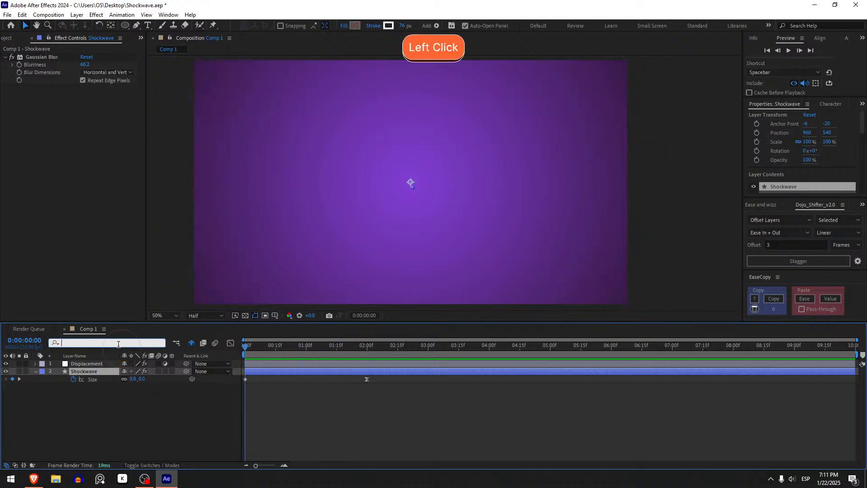
{"action": "type", "text": "stroke"}
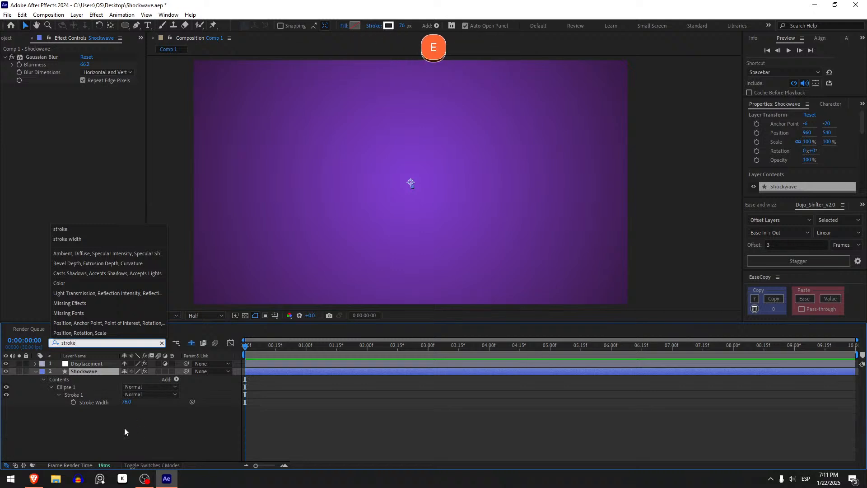
{"action": "left_click", "coordinate": [117, 413]}
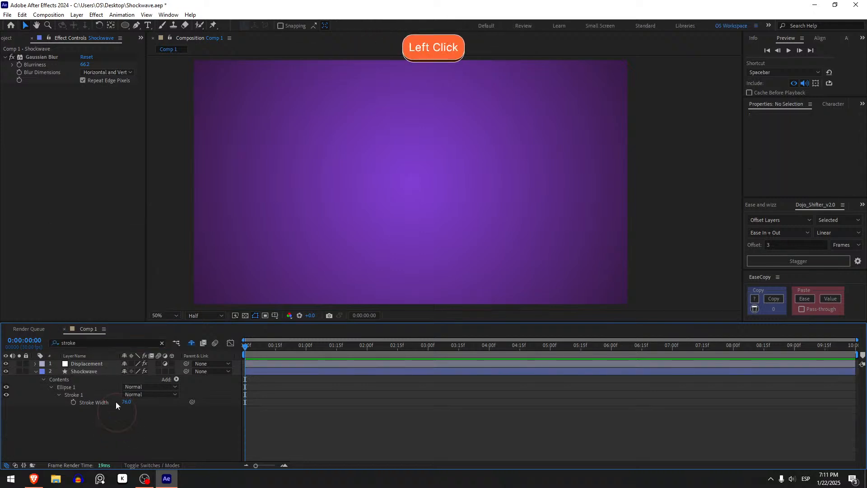
{"action": "left_click", "coordinate": [76, 403]}
- Show only the keyframed properties and set Shockwave's Stroke Width to 0 at 0:00:02:00
{"action": "key", "text": "u"}
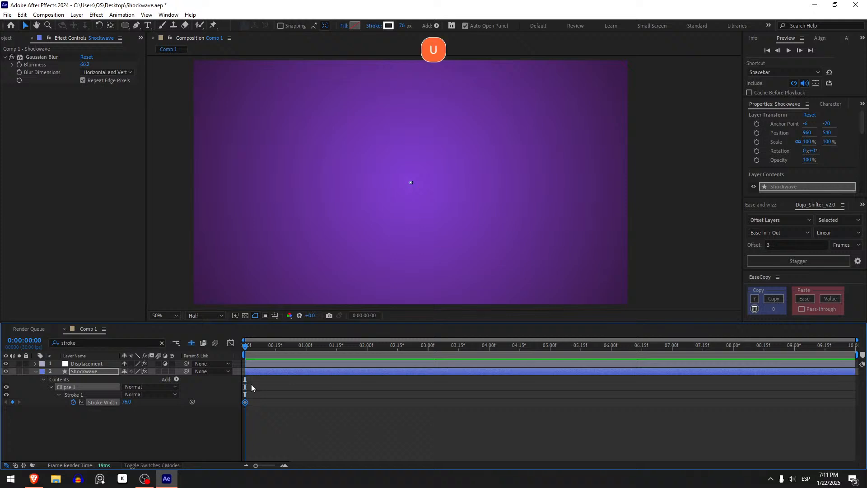
{"action": "left_click_drag", "start_coordinate": [246, 346], "coordinate": [366, 358]}
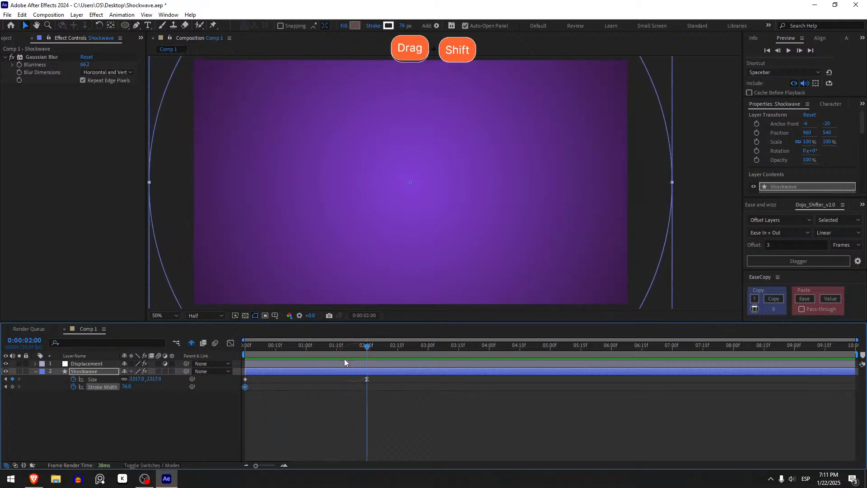
{"action": "left_click", "coordinate": [127, 387]}
{"action": "type", "text": "0"}
{"action": "key", "text": "Return"}
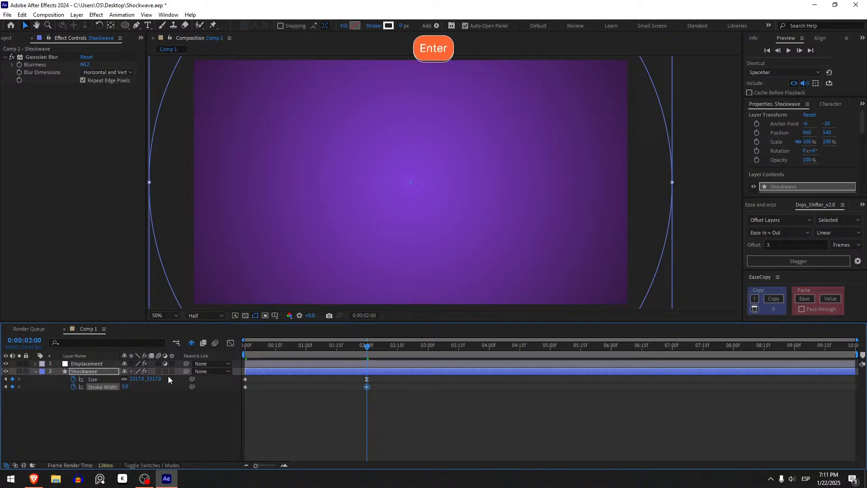
- Strengthen the ease into the final Stroke Width keyframe by lengthening its speed-graph handle, and leave the Graph Editor
{"action": "left_click", "coordinate": [231, 344]}
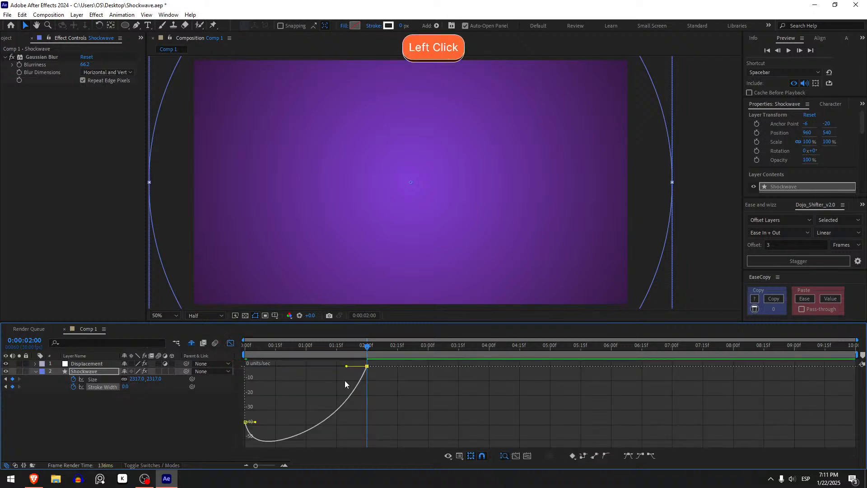
{"action": "left_click_drag", "start_coordinate": [347, 366], "coordinate": [234, 346]}
{"action": "left_click", "coordinate": [231, 343]}
{"action": "left_click", "coordinate": [303, 401]}
- Preview the expanding, thinning ring from the start and examine the frame at 0:00:00:08
{"action": "key", "text": "space"}
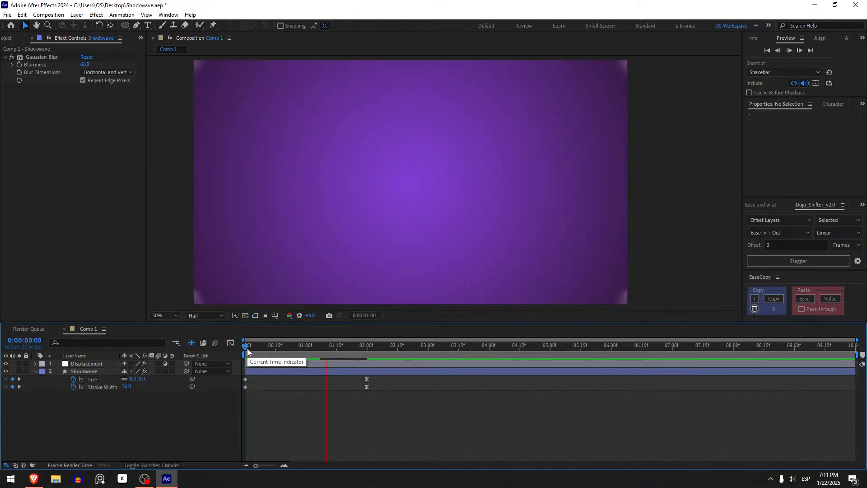
{"action": "key", "text": "space"}
{"action": "key", "text": "space"}
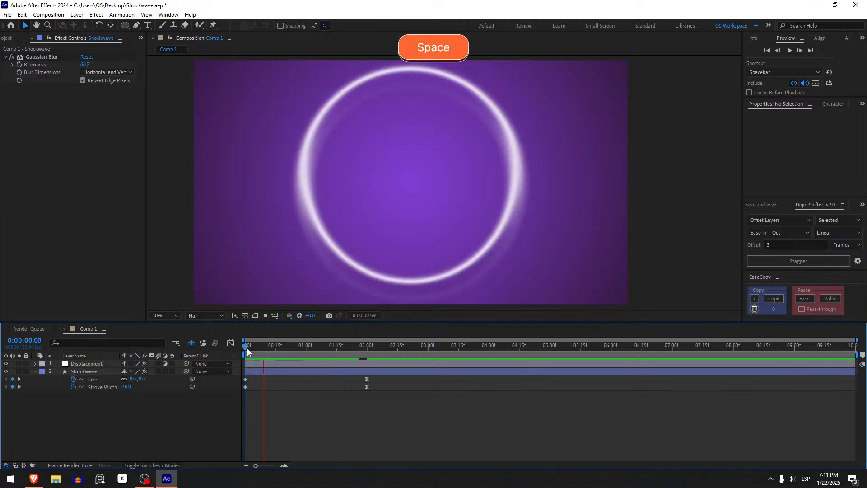
{"action": "mouse_move", "coordinate": [262, 351]}
{"action": "left_mouse_down"}
{"action": "mouse_move", "coordinate": [280, 354]}
{"action": "mouse_move", "coordinate": [261, 358]}
{"action": "left_mouse_up"}
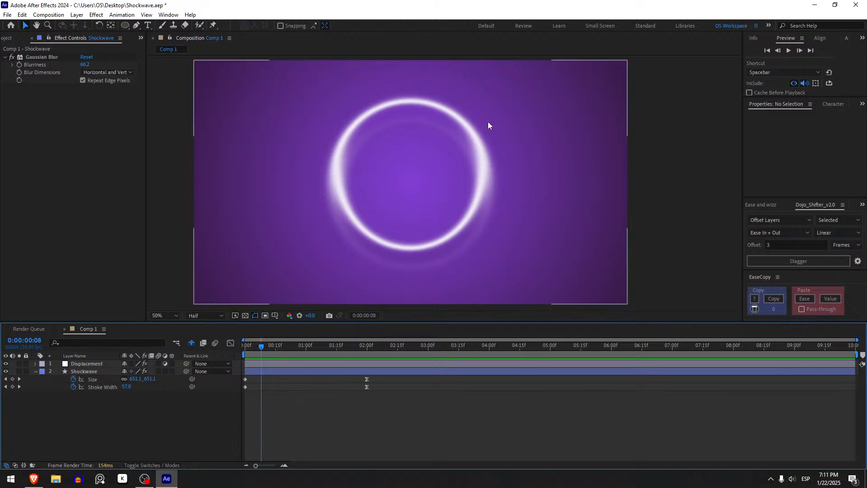
- Add a Bevel and Emboss layer style to the Shockwave layer
{"action": "left_click", "coordinate": [94, 370]}
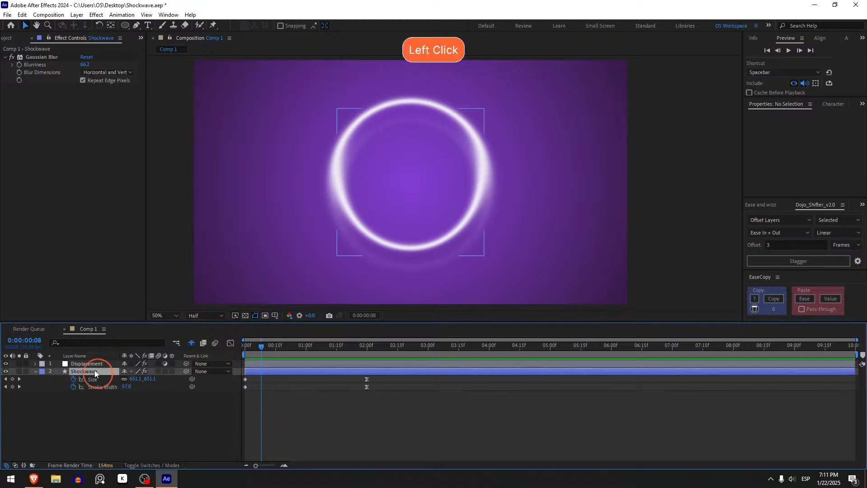
{"action": "right_click", "coordinate": [94, 370]}
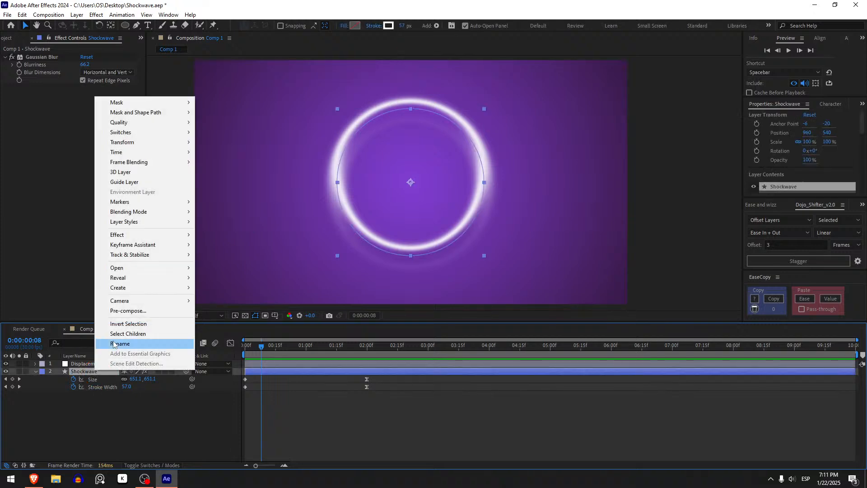
{"action": "left_click", "coordinate": [181, 222]}
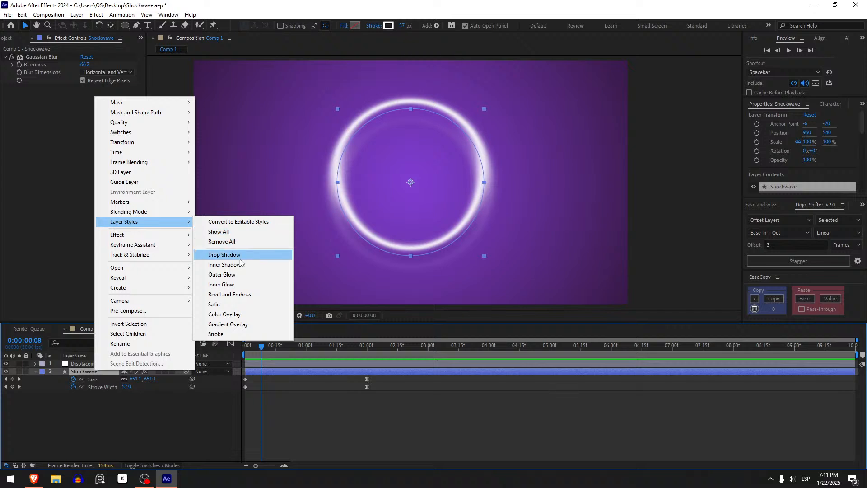
{"action": "left_click", "coordinate": [229, 294]}
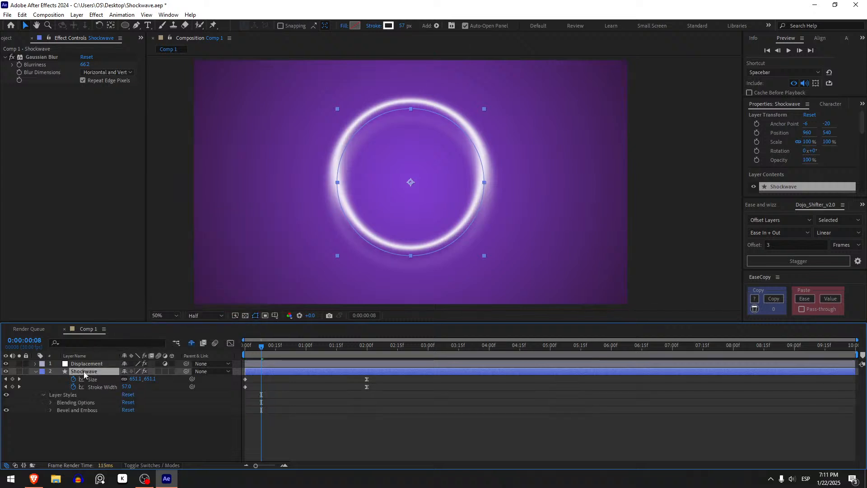
- Expand Shockwave's Bevel and Emboss settings and set the bevel Size to 61
{"action": "left_click", "coordinate": [50, 411]}
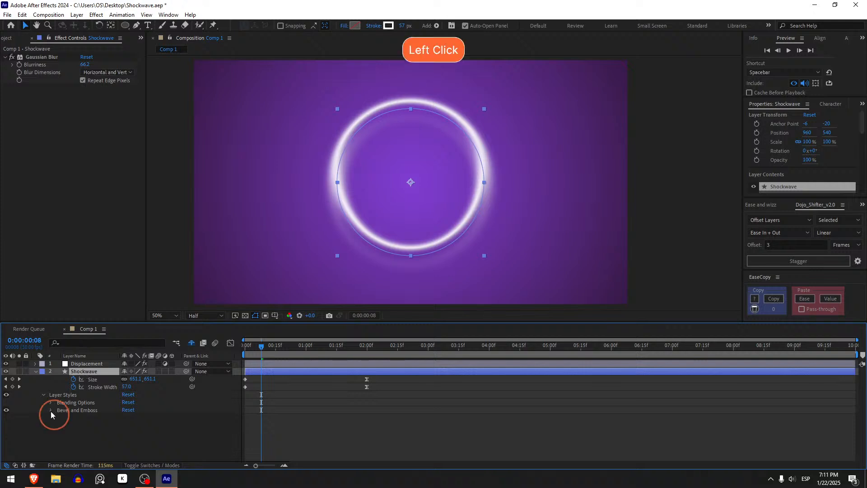
{"action": "scroll", "coordinate": [82, 421], "scroll_direction": "down", "scroll_amount": 2}
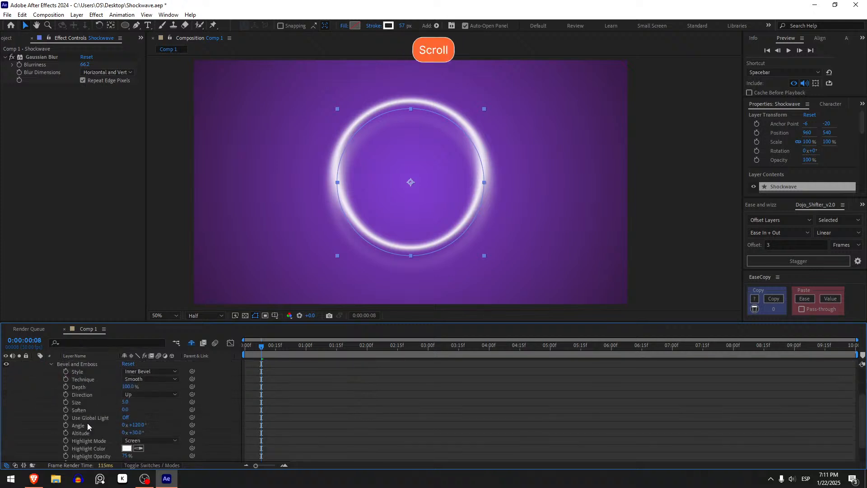
{"action": "left_click_drag", "start_coordinate": [123, 404], "coordinate": [131, 404]}
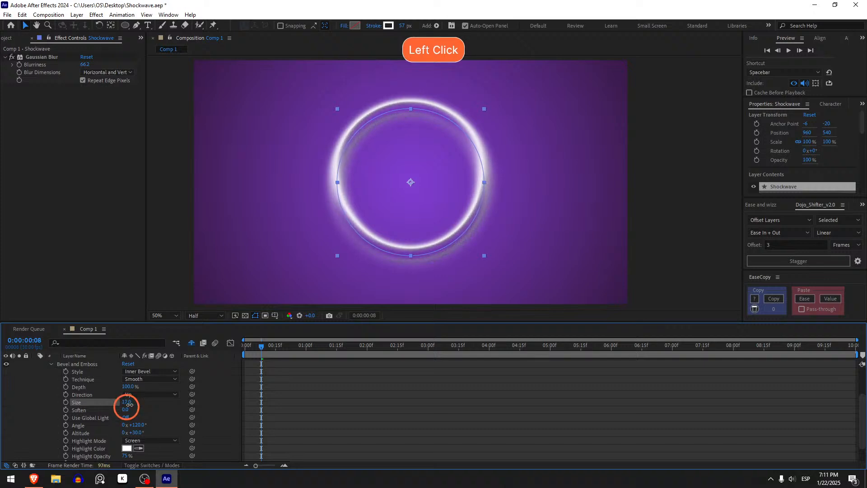
{"action": "mouse_move", "coordinate": [130, 405]}
{"action": "left_mouse_down"}
{"action": "mouse_move", "coordinate": [122, 401]}
{"action": "mouse_move", "coordinate": [161, 397]}
{"action": "mouse_move", "coordinate": [135, 402]}
{"action": "left_mouse_up"}
{"action": "left_click", "coordinate": [436, 402]}
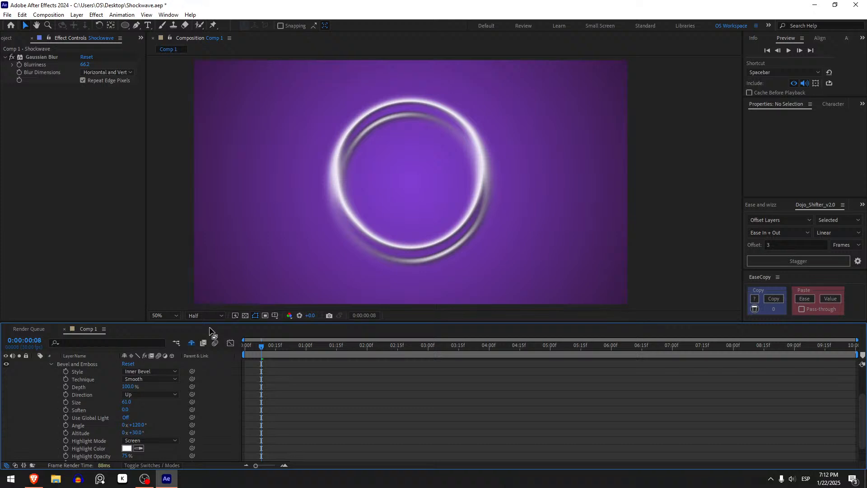
- Try softening the bevel, undo that trial, and set the bevel's Depth to 85%
{"action": "left_click", "coordinate": [125, 411]}
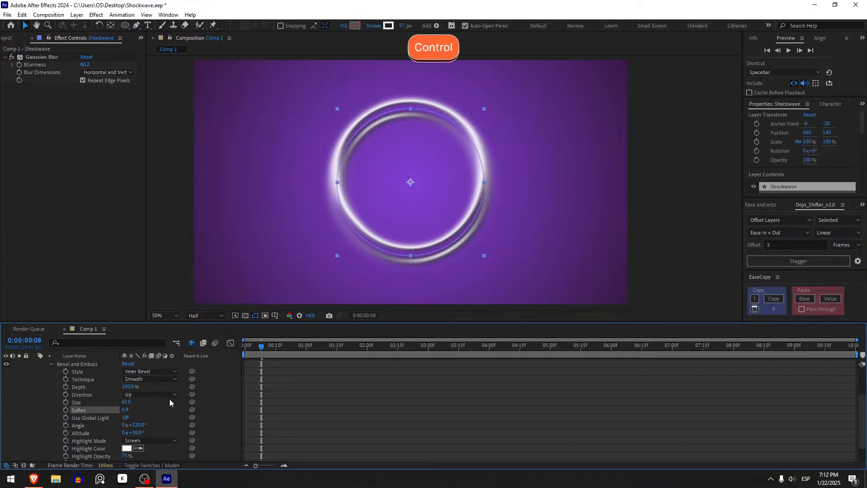
{"action": "key", "text": "ctrl+z"}
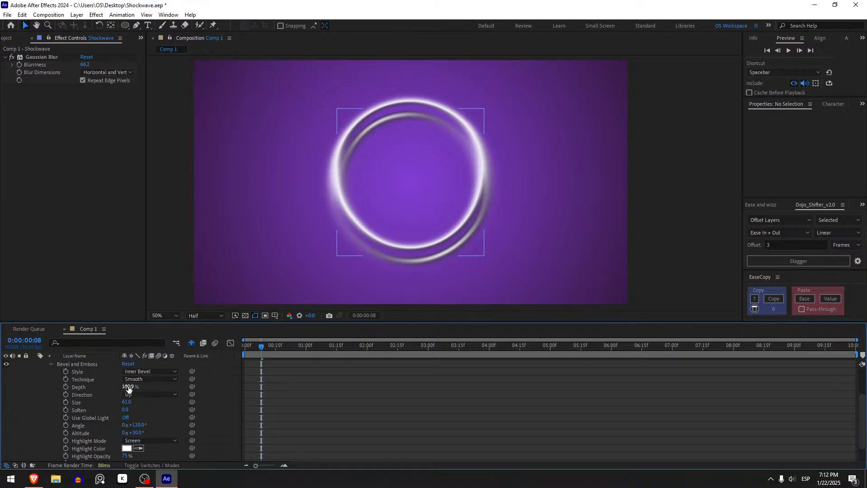
{"action": "left_click", "coordinate": [128, 387]}
{"action": "mouse_move", "coordinate": [129, 387]}
{"action": "left_mouse_down"}
{"action": "mouse_move", "coordinate": [182, 382]}
{"action": "mouse_move", "coordinate": [111, 389]}
{"action": "mouse_move", "coordinate": [135, 383]}
{"action": "mouse_move", "coordinate": [120, 382]}
{"action": "mouse_move", "coordinate": [145, 403]}
{"action": "mouse_move", "coordinate": [186, 401]}
{"action": "left_mouse_up"}
{"action": "left_click", "coordinate": [286, 414]}
- Try raising the bevel's Altitude to about 65° and undo the change
{"action": "scroll", "coordinate": [206, 388], "scroll_direction": "down", "scroll_amount": 3}
{"action": "key", "text": "ctrl+z"}
{"action": "mouse_move", "coordinate": [137, 411]}
{"action": "left_mouse_down"}
{"action": "mouse_move", "coordinate": [160, 408]}
{"action": "mouse_move", "coordinate": [137, 411]}
{"action": "left_mouse_up"}
{"action": "key", "text": "ctrl+z"}
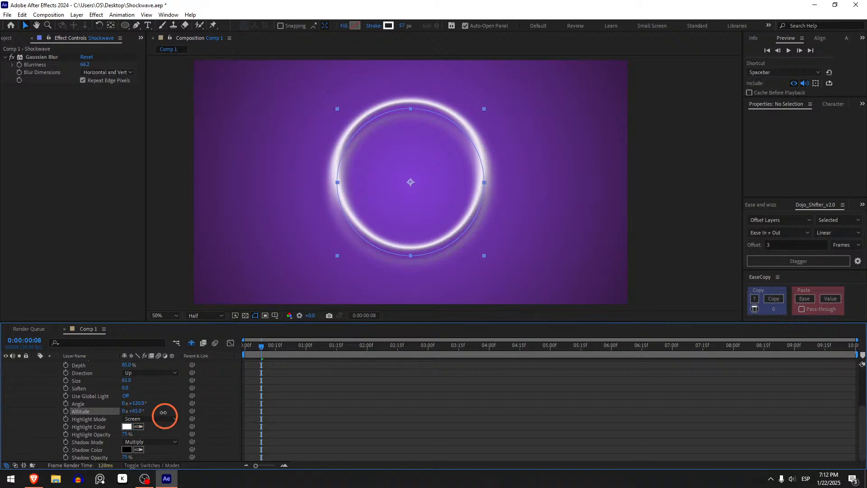
{"action": "key", "text": "ctrl+z"}
- Try the Overlay highlight mode and a different Highlight Opacity on the bevel, and undo both changes
{"action": "scroll", "coordinate": [206, 407], "scroll_direction": "down", "scroll_amount": 2}
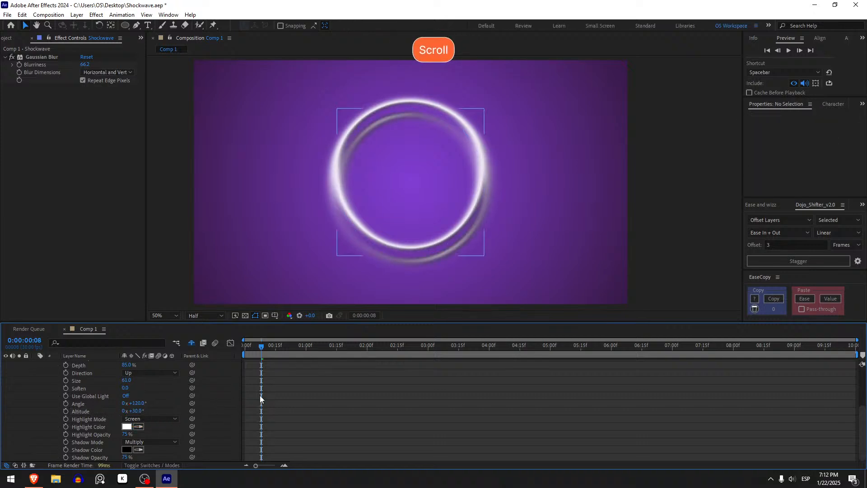
{"action": "left_click", "coordinate": [142, 419]}
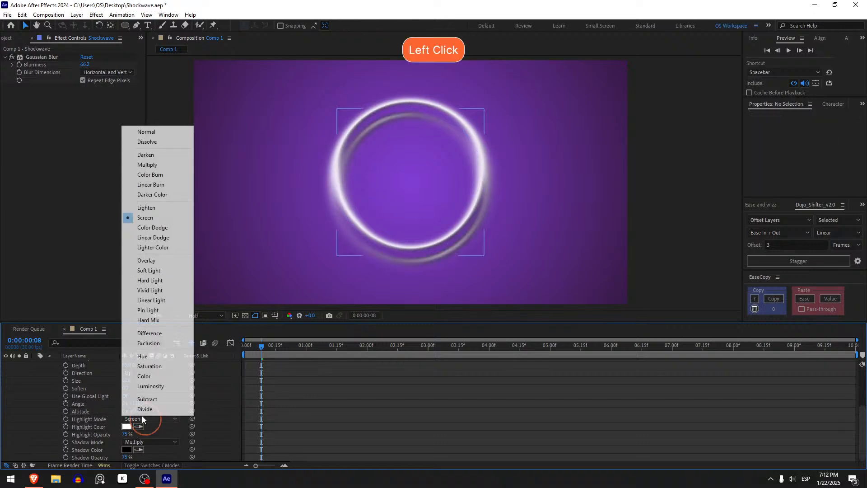
{"action": "left_click", "coordinate": [151, 262]}
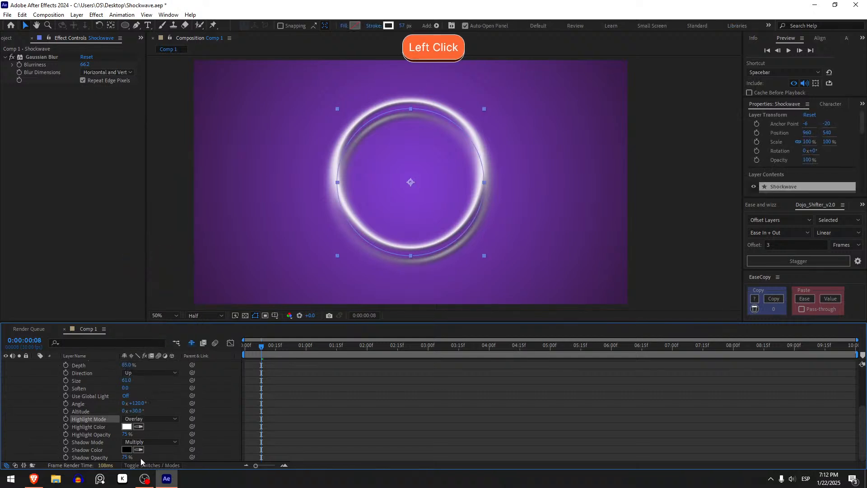
{"action": "left_click_drag", "start_coordinate": [126, 434], "coordinate": [471, 430]}
{"action": "left_click", "coordinate": [373, 427]}
{"action": "key", "text": "ctrl+z"}
{"action": "key", "text": "ctrl+z"}
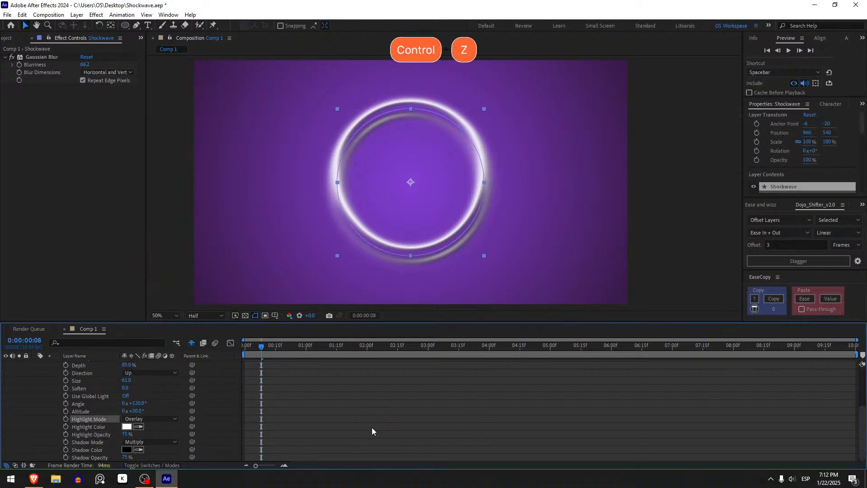
{"action": "left_click_drag", "start_coordinate": [126, 434], "coordinate": [205, 434]}
{"action": "key", "text": "ctrl+z"}
- Try a bevel Shadow Opacity of 100% and undo the change
{"action": "left_click_drag", "start_coordinate": [138, 459], "coordinate": [339, 434]}
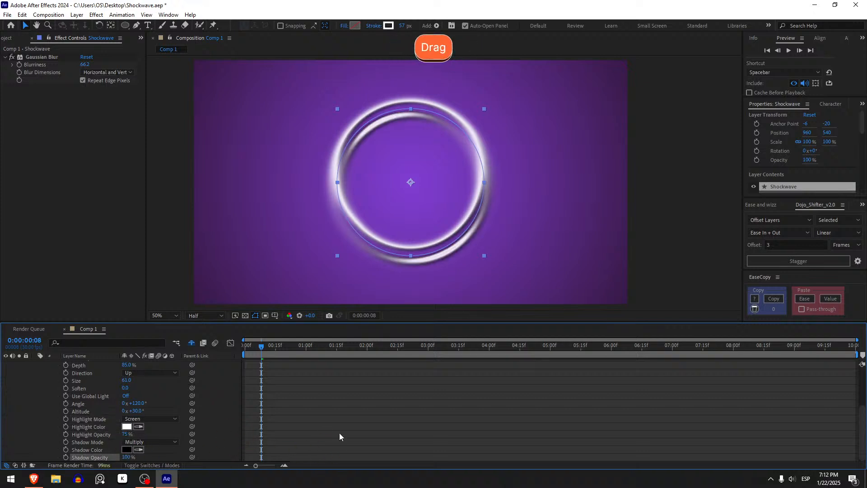
{"action": "key", "text": "ctrl+z"}
{"action": "left_click", "coordinate": [335, 420]}
- Collapse the Bevel and Emboss settings and display the layers' blending modes in the timeline
{"action": "scroll", "coordinate": [334, 419], "scroll_direction": "up", "scroll_amount": 3}
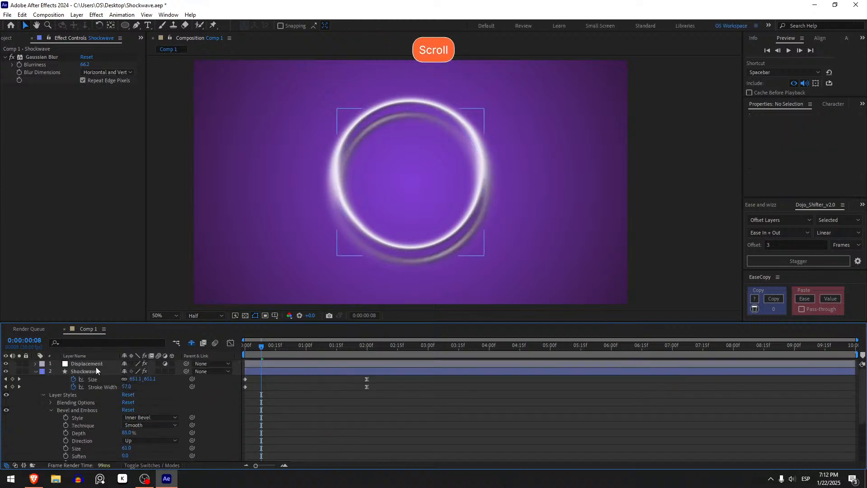
{"action": "left_click", "coordinate": [50, 410]}
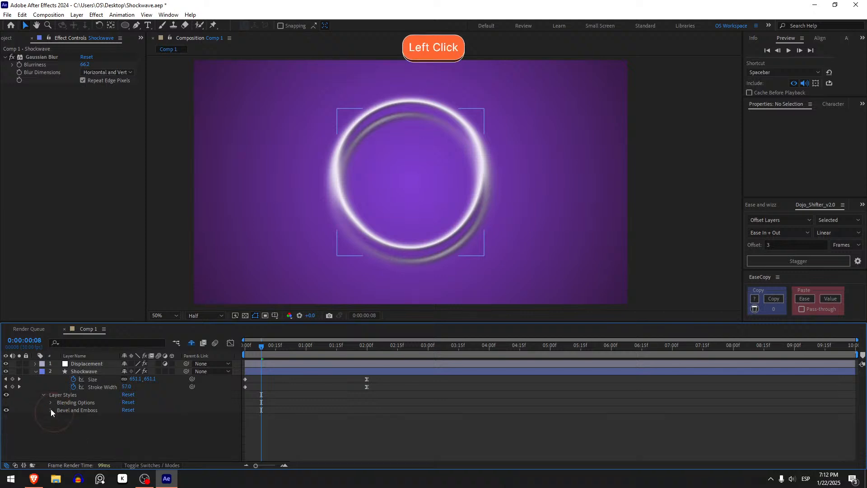
{"action": "left_click", "coordinate": [97, 374]}
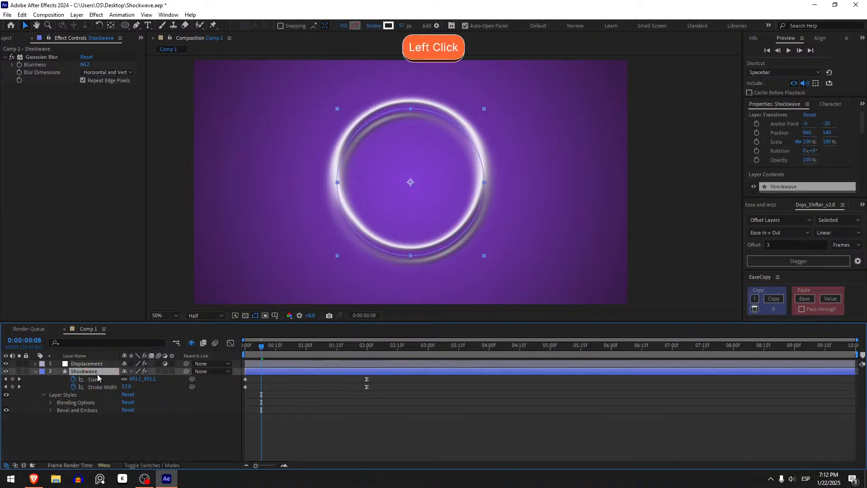
{"action": "left_click", "coordinate": [136, 466]}
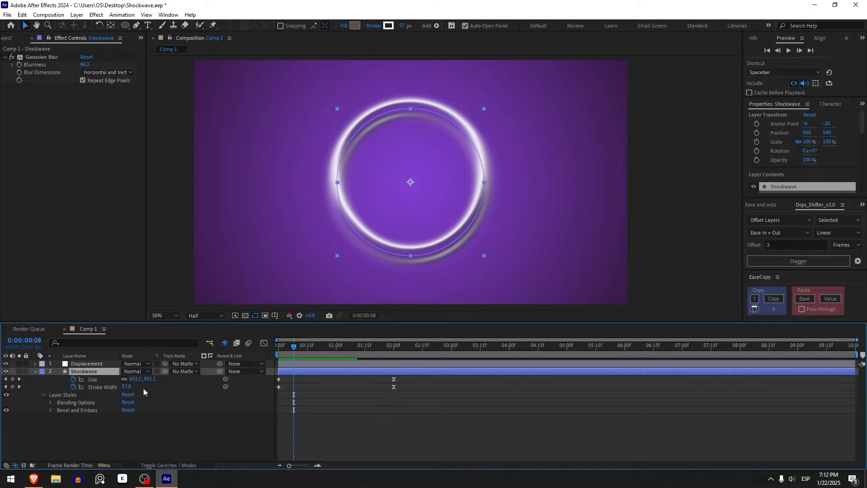
- Set the Shockwave layer's blending mode to Overlay and deselect the layer
{"action": "left_click", "coordinate": [143, 371]}
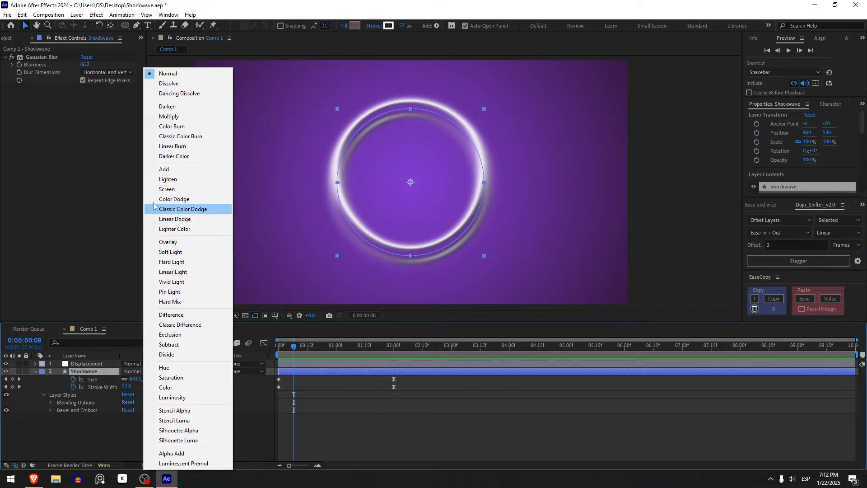
{"action": "left_click", "coordinate": [113, 447]}
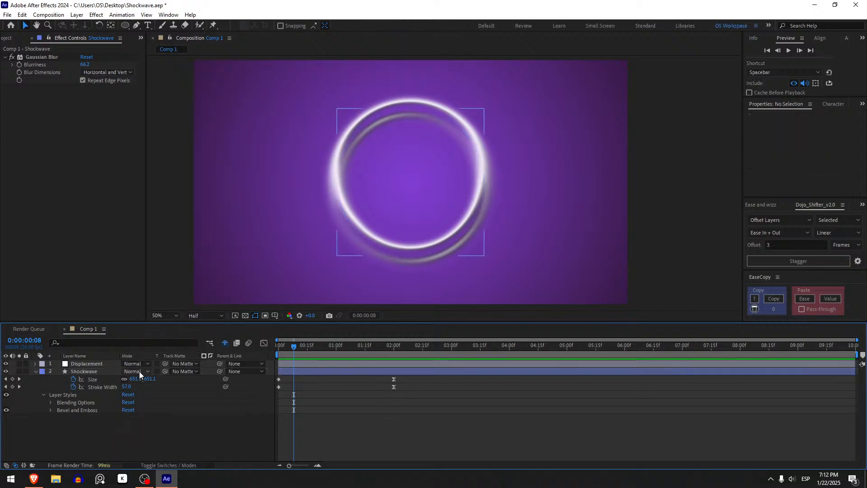
{"action": "left_click", "coordinate": [131, 371]}
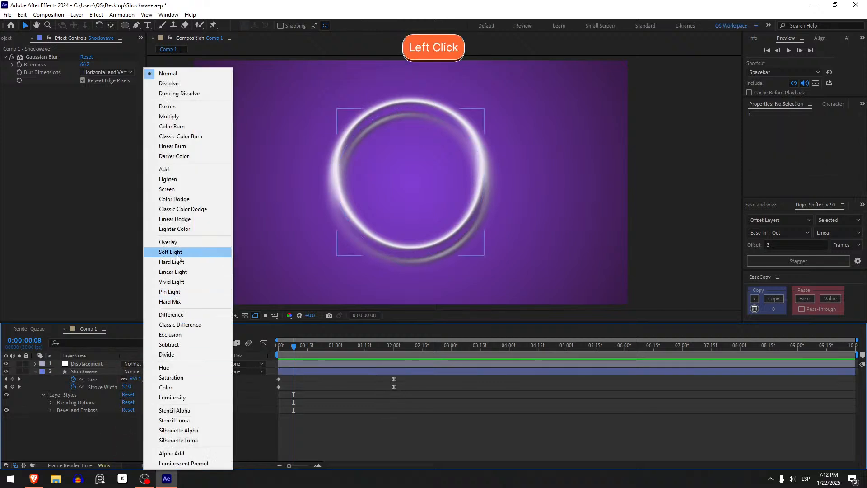
{"action": "left_click", "coordinate": [178, 247]}
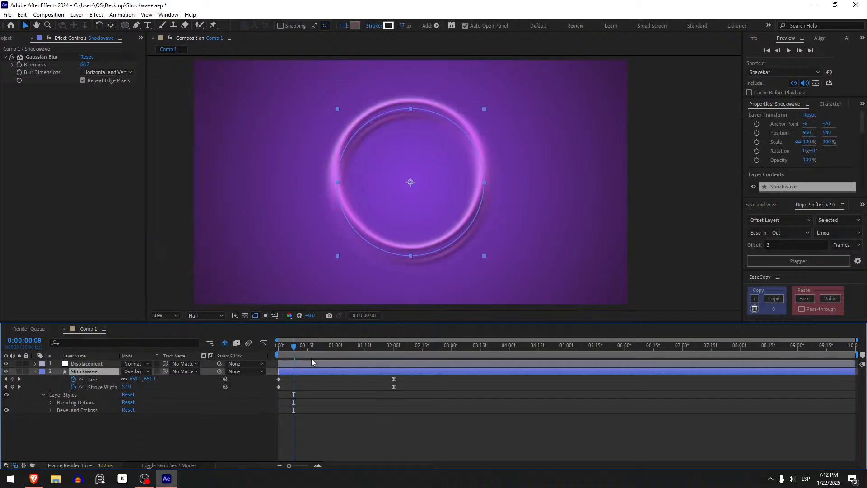
{"action": "left_click", "coordinate": [365, 428]}
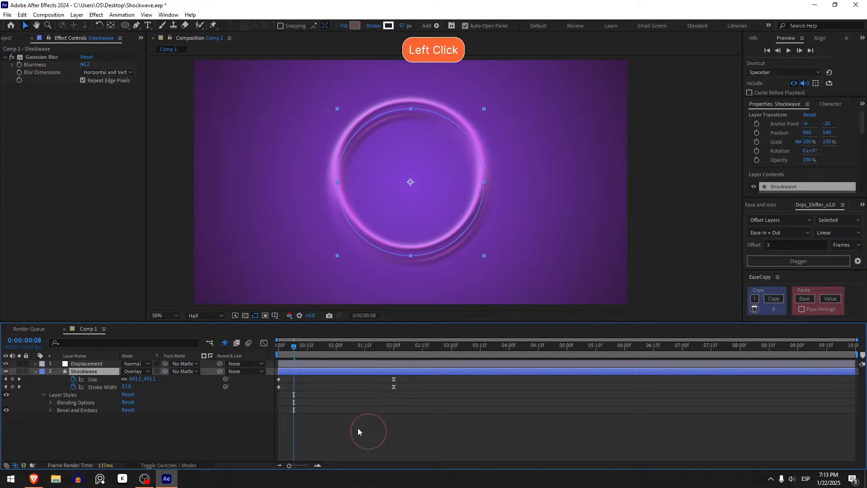
- Preview the beveled Overlay ring from the start and examine it around frame 0:00:00:05
{"action": "left_click", "coordinate": [275, 346], "text": "shift"}
{"action": "key", "text": "space"}
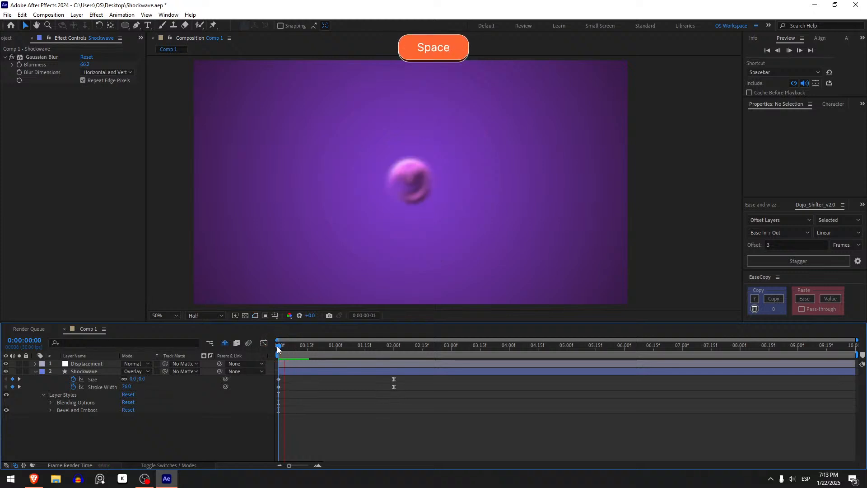
{"action": "left_click", "coordinate": [287, 346]}
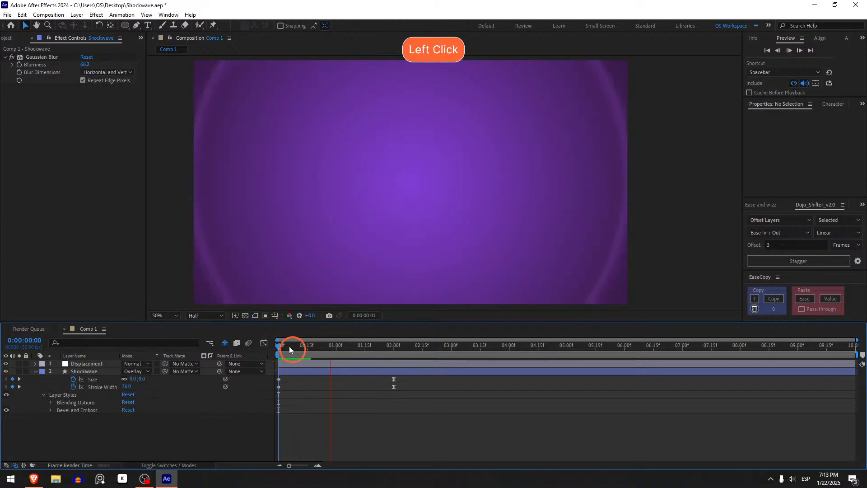
{"action": "left_click", "coordinate": [289, 347]}
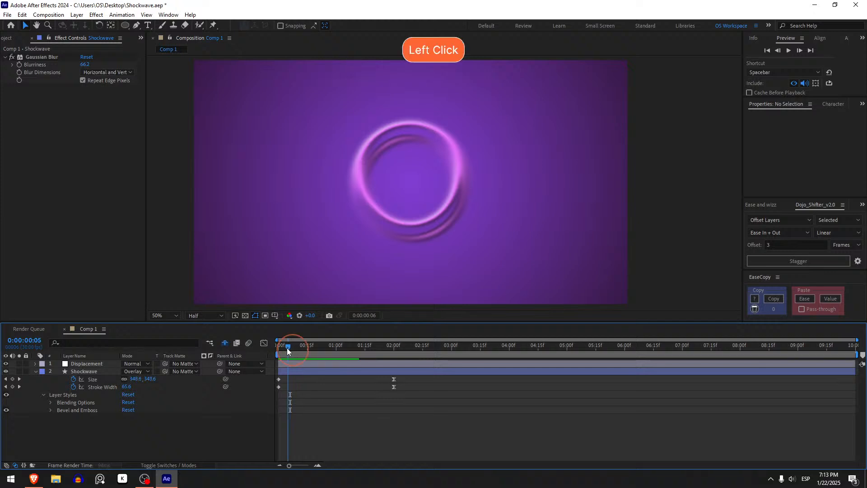
{"action": "key", "text": "space"}
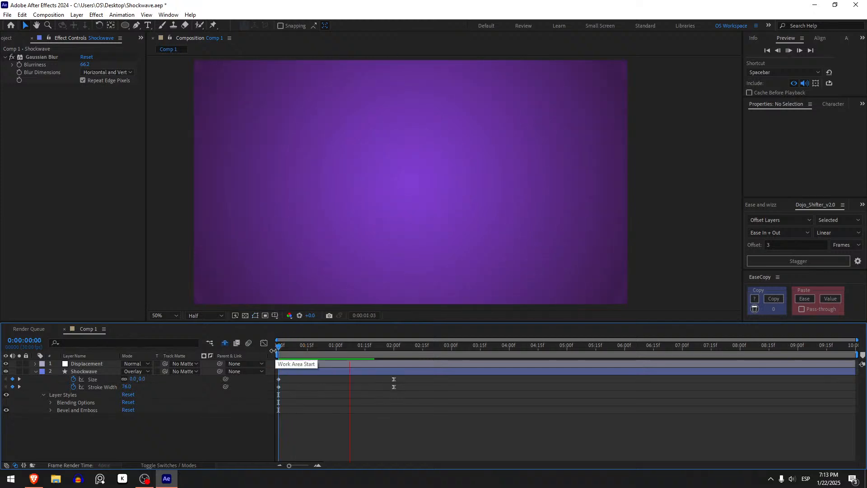
{"action": "left_click_drag", "start_coordinate": [286, 347], "coordinate": [112, 370]}
- Start keyframing Shockwave's Opacity at 0:00:00:00 and show all of the layer's keyframed properties
{"action": "left_click", "coordinate": [81, 369]}
{"action": "key", "text": "t"}
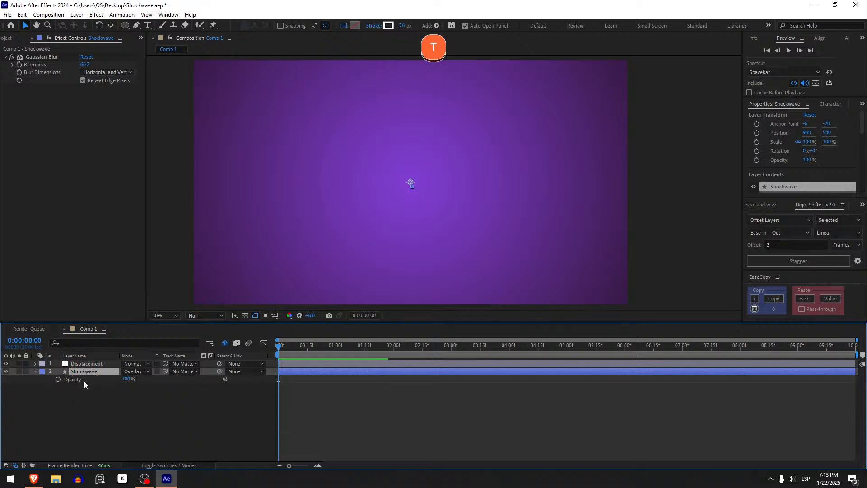
{"action": "left_click", "coordinate": [58, 380]}
{"action": "key", "text": "u"}
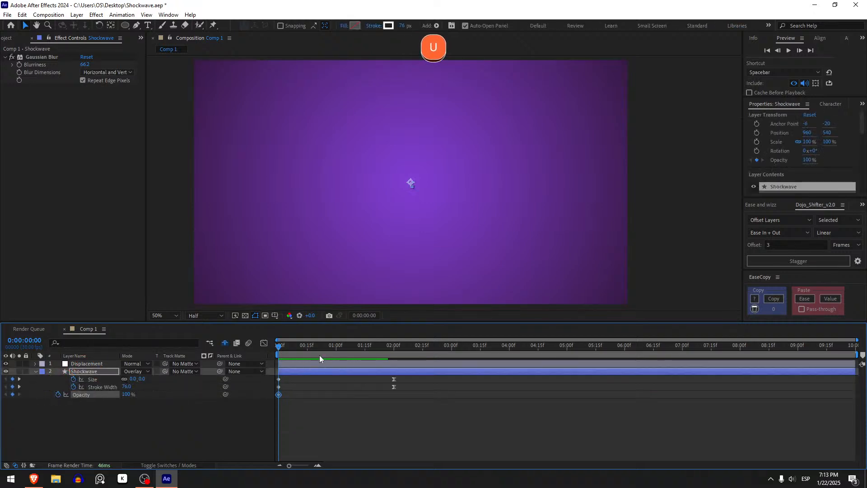
- Set Shockwave's Opacity to 0% at 0:00:02:00 and apply Easy Ease to that keyframe
{"action": "left_click_drag", "start_coordinate": [315, 349], "coordinate": [394, 347]}
{"action": "left_click_drag", "start_coordinate": [129, 395], "coordinate": [121, 395]}
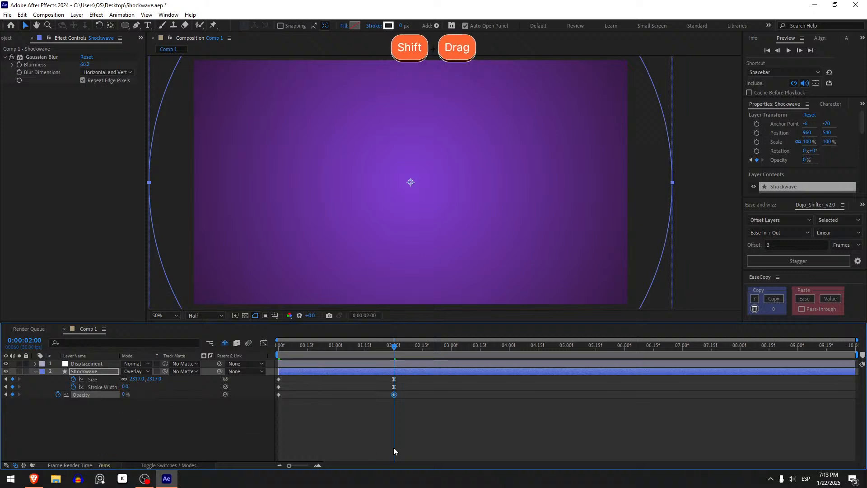
{"action": "key", "text": "F9"}
{"action": "left_click", "coordinate": [303, 387]}
- Preview the ring's fade and set Shockwave's Opacity keyframe at 0:00:00:00 to 75%
{"action": "key", "text": "space"}
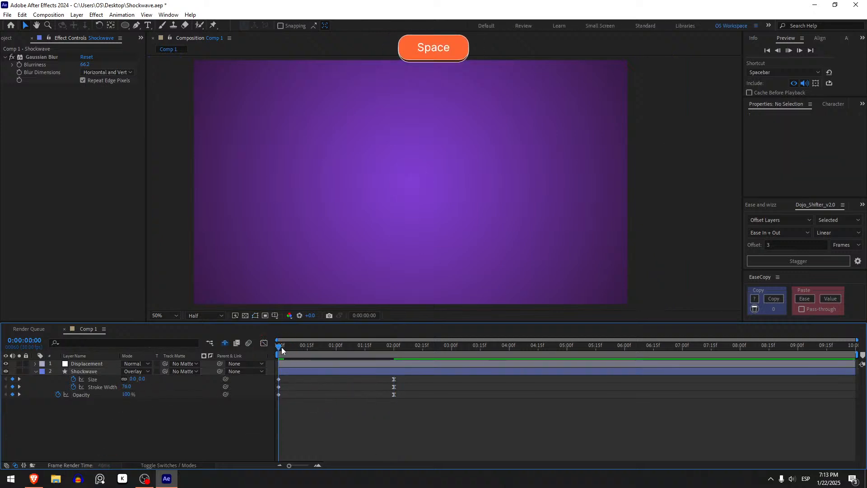
{"action": "mouse_move", "coordinate": [282, 349]}
{"action": "left_mouse_down"}
{"action": "mouse_move", "coordinate": [289, 346]}
{"action": "mouse_move", "coordinate": [283, 348]}
{"action": "left_mouse_up"}
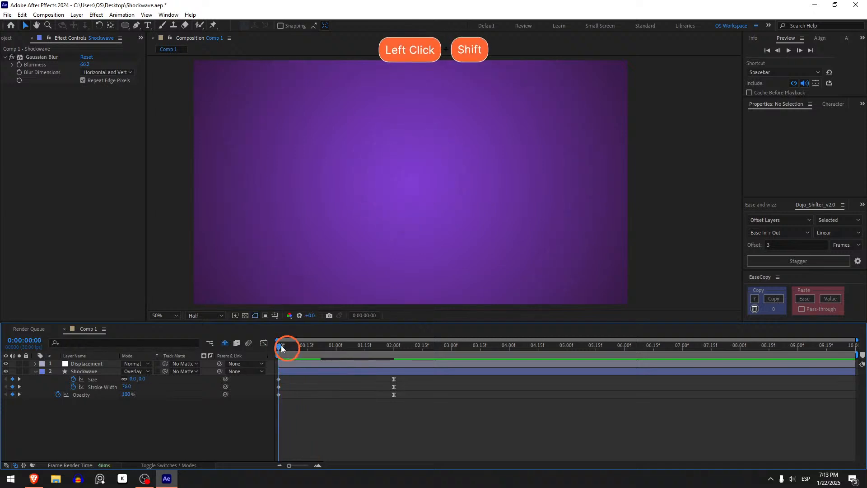
{"action": "type", "text": "75"}
{"action": "key", "text": "Return"}
{"action": "left_click", "coordinate": [277, 407]}
{"action": "key", "text": "space"}
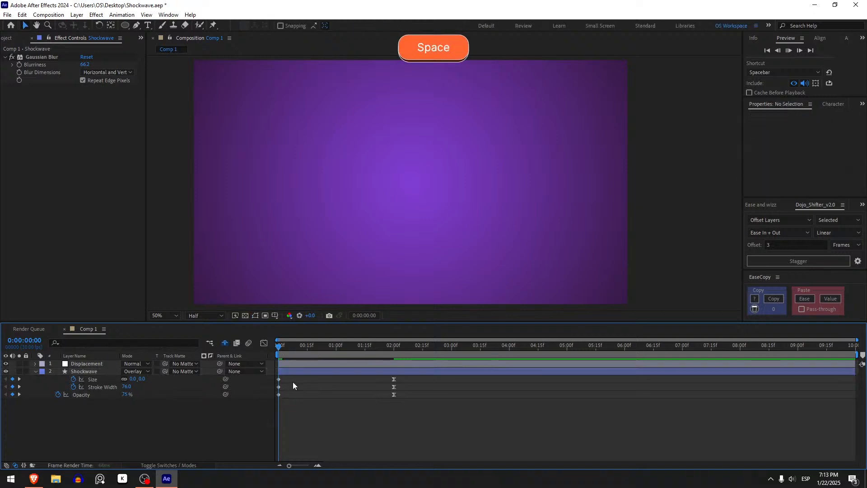
- Preview Shockwave's fade from the start and collapse its keyframed properties
{"action": "key", "text": "space"}
{"action": "left_click", "coordinate": [281, 344]}
{"action": "key", "text": "space"}
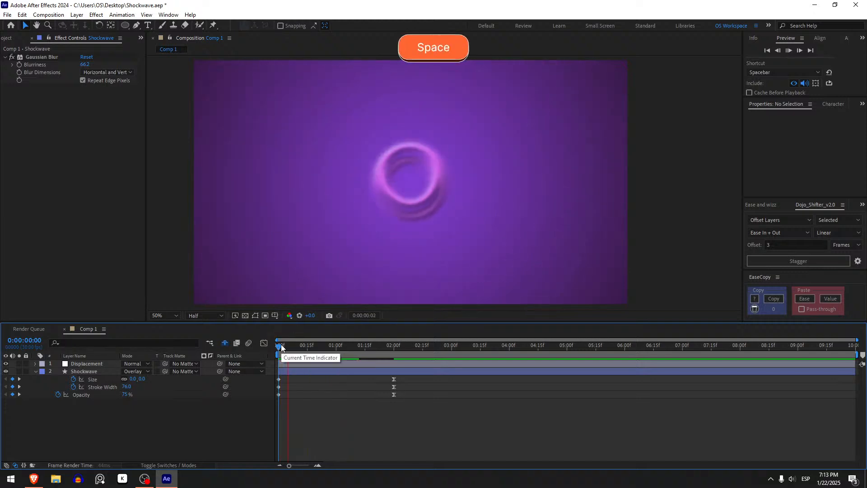
{"action": "key", "text": "space"}
{"action": "key", "text": "u"}
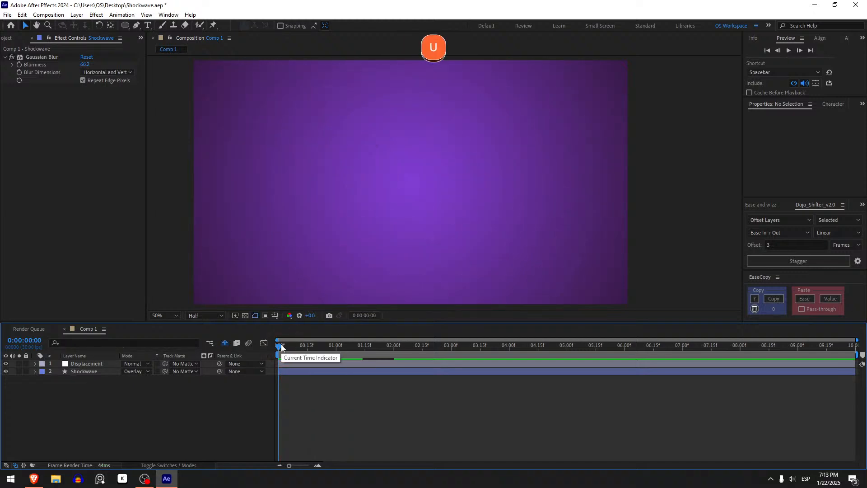
- Duplicate the Displacement and Shockwave layers together and shift the copies so they start at 0:00:00:15
{"action": "left_click", "coordinate": [308, 370]}
{"action": "left_click", "coordinate": [315, 364], "text": "shift"}
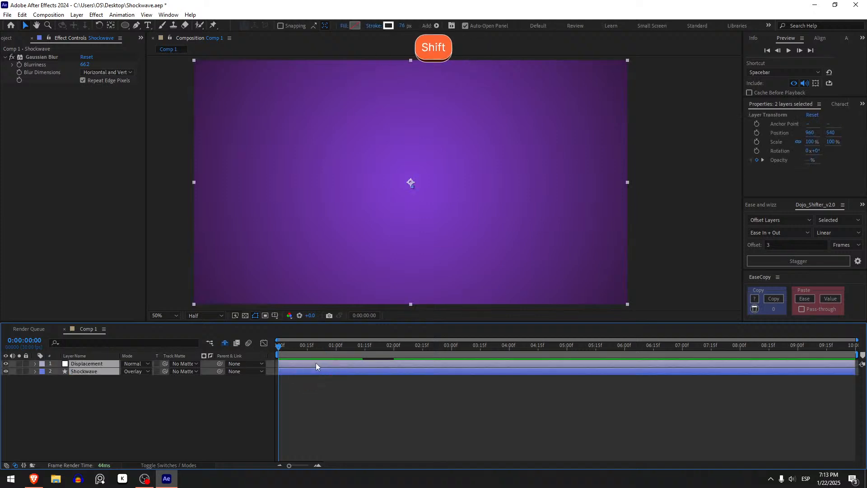
{"action": "key", "text": "ctrl+d"}
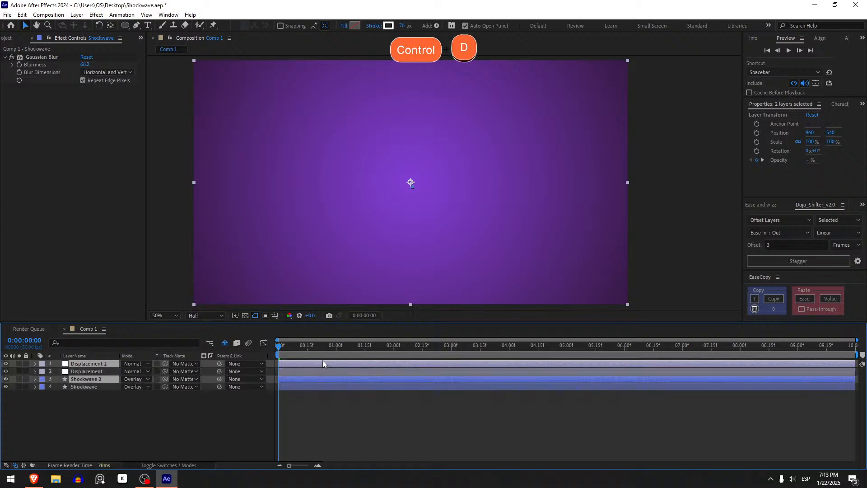
{"action": "left_click_drag", "start_coordinate": [293, 366], "coordinate": [338, 367]}
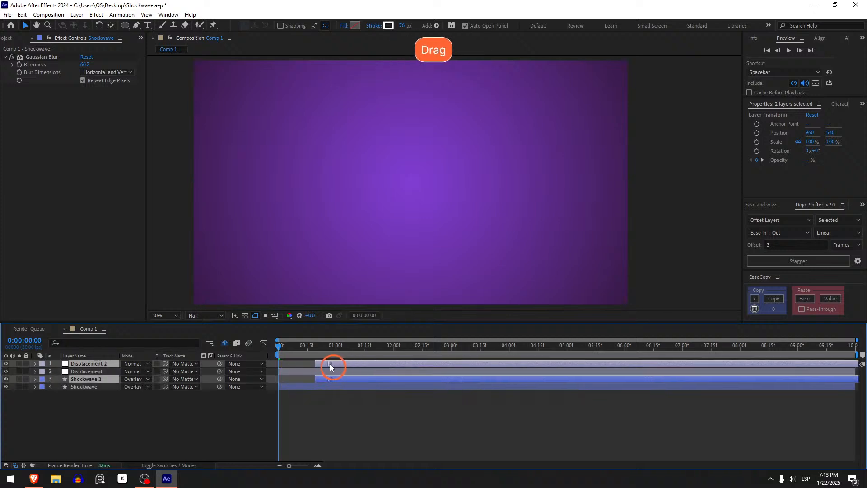
- Check both rings around 0:00:00:21 and set Displacement 2's Displacement Map Layer to Shockwave 2
{"action": "left_click_drag", "start_coordinate": [303, 351], "coordinate": [319, 353]}
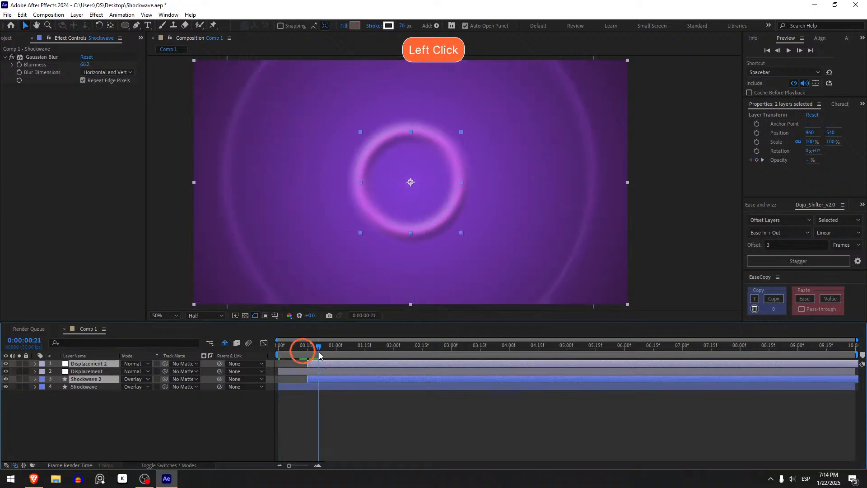
{"action": "left_click", "coordinate": [329, 409]}
{"action": "left_click", "coordinate": [336, 378]}
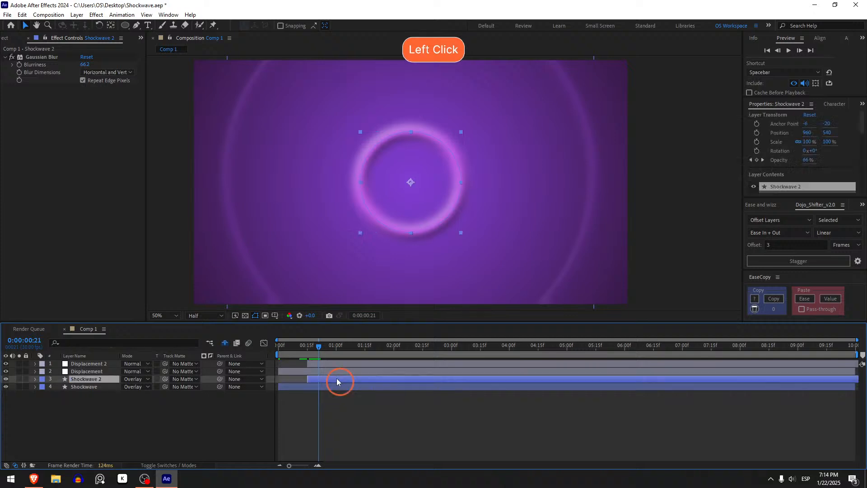
{"action": "left_click", "coordinate": [345, 368]}
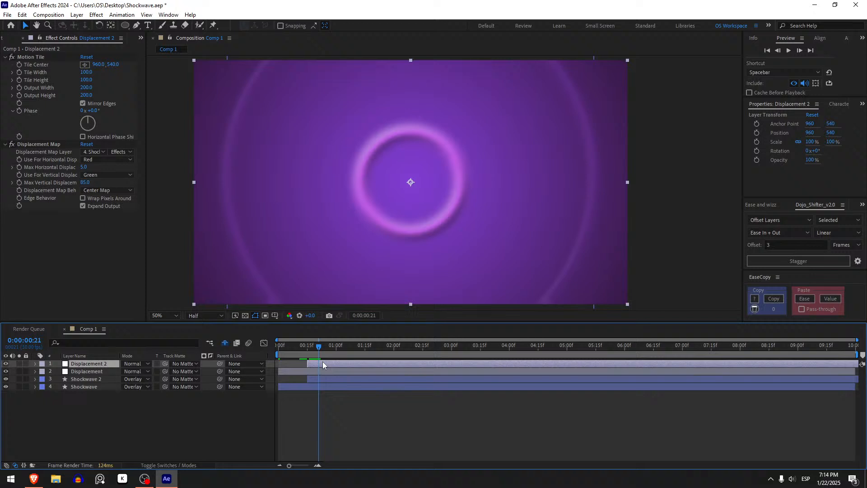
{"action": "left_click", "coordinate": [93, 151]}
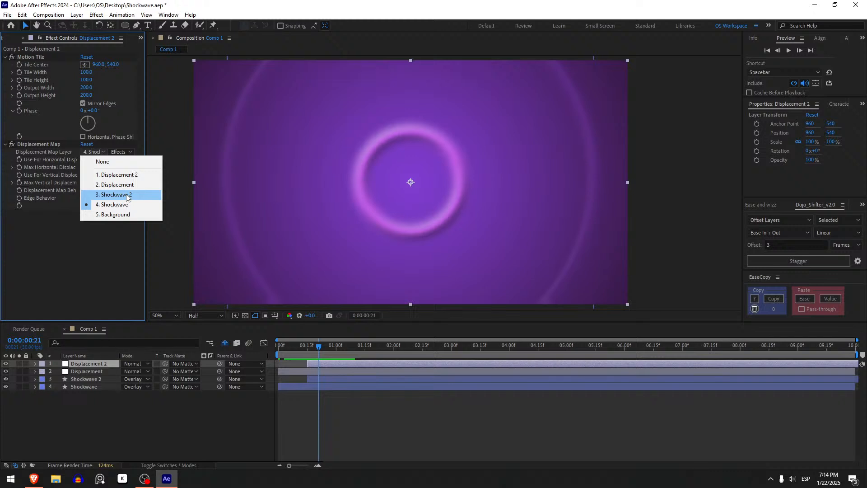
{"action": "left_click", "coordinate": [127, 195]}
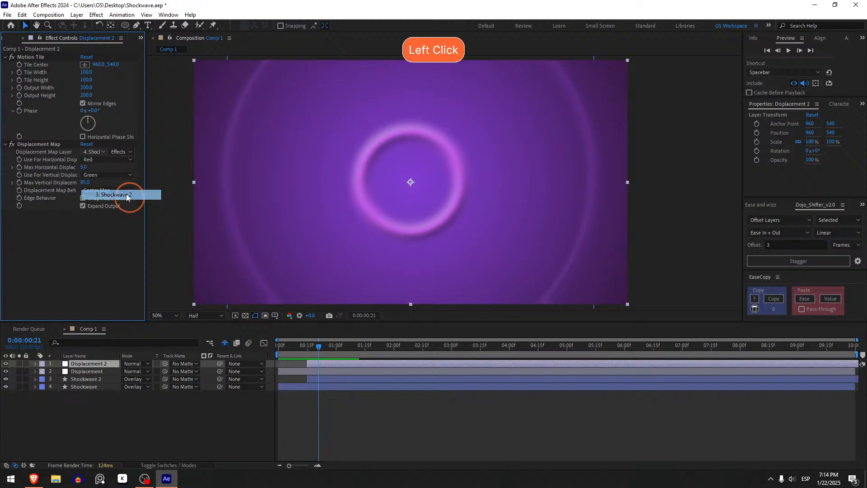
- Show Shockwave 2's keyframed properties and set its Stroke Width keyframe at 0:00:00:15 to 50
{"action": "left_click", "coordinate": [320, 380]}
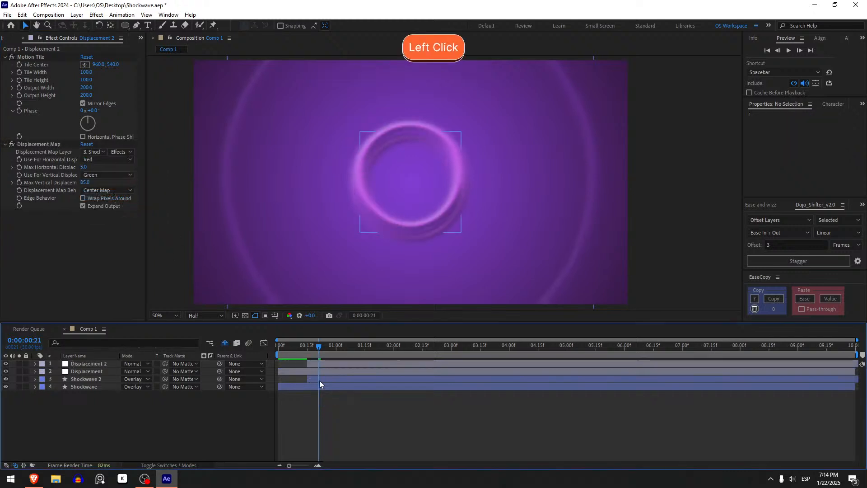
{"action": "key", "text": "u"}
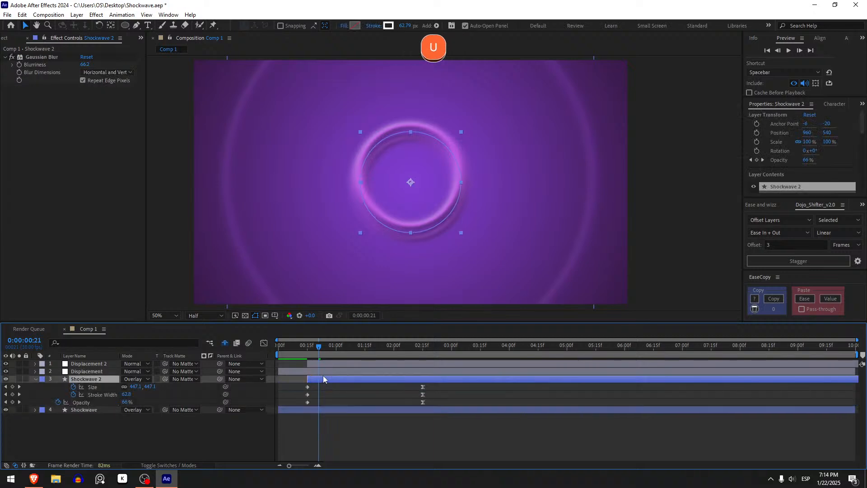
{"action": "left_click", "coordinate": [308, 347], "text": "shift"}
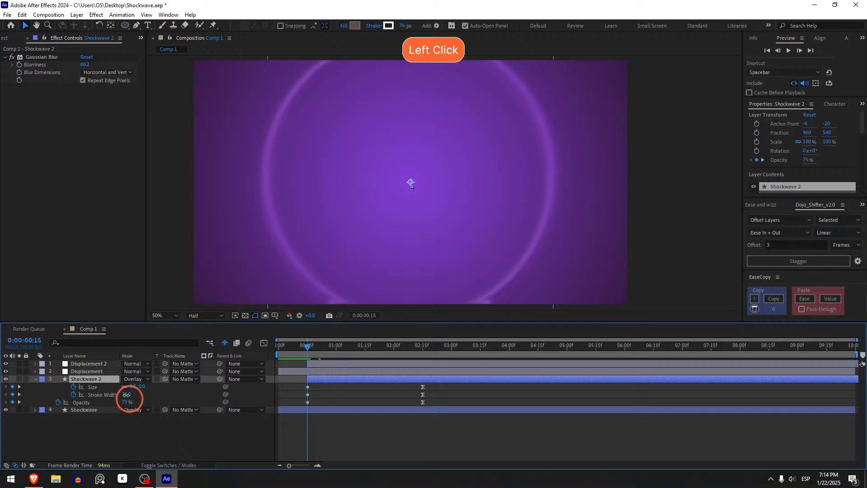
{"action": "type", "text": "50"}
{"action": "key", "text": "Return"}
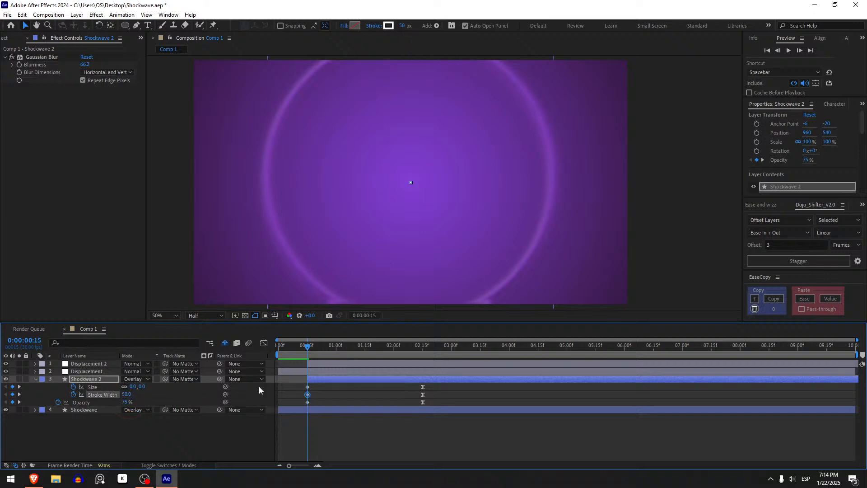
- Move Shockwave 2's ending Size, Stroke Width and Opacity keyframes to 0:00:02:00
{"action": "left_click_drag", "start_coordinate": [322, 352], "coordinate": [393, 401]}
{"action": "left_click", "coordinate": [394, 353], "text": "shift"}
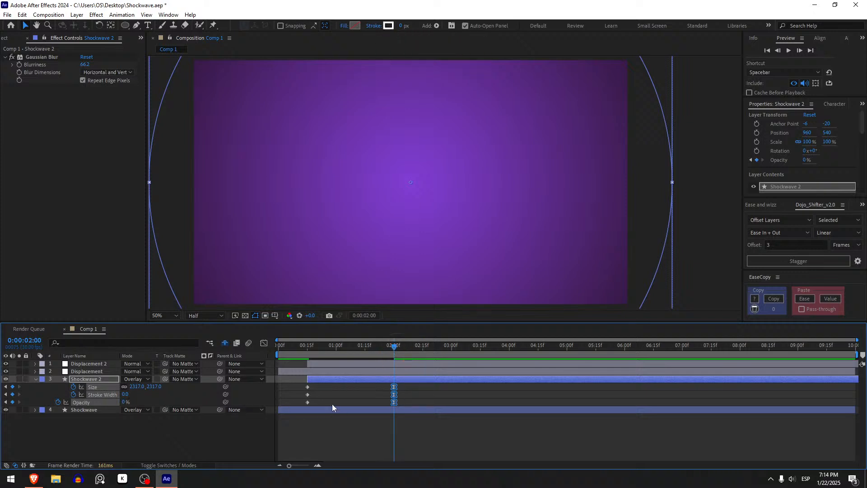
{"action": "left_click", "coordinate": [343, 398]}
- Reduce Shockwave 2's Size keyframe at 0:00:02:00 to about 923 and collapse the layer's properties
{"action": "left_click", "coordinate": [394, 387]}
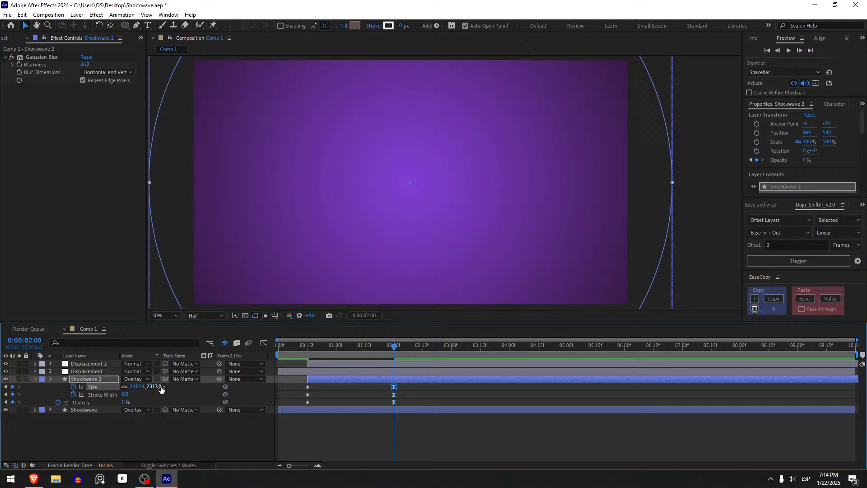
{"action": "left_click_drag", "start_coordinate": [160, 388], "coordinate": [64, 387]}
{"action": "left_click_drag", "start_coordinate": [156, 387], "coordinate": [128, 416]}
{"action": "left_click", "coordinate": [328, 446]}
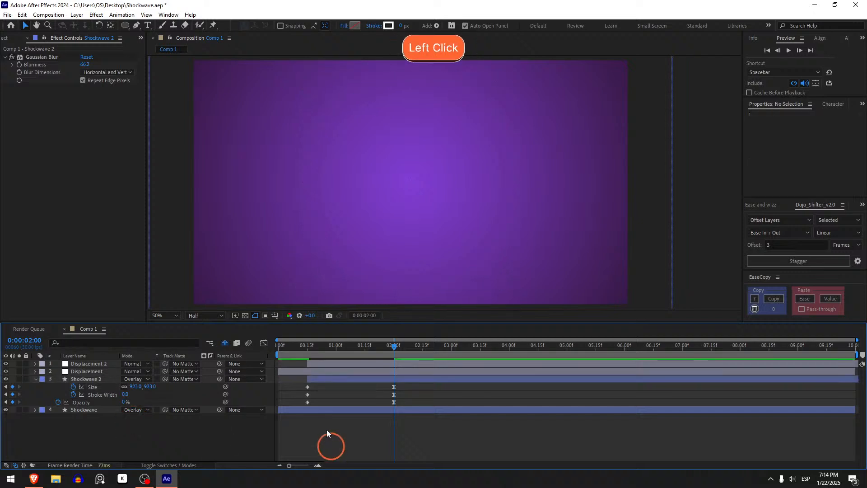
{"action": "key", "text": "u"}
- Preview the double shockwave and move Shockwave 2 and Displacement 2 earlier to start at about 0:00:00:09
{"action": "left_click", "coordinate": [274, 345]}
{"action": "key", "text": "space"}
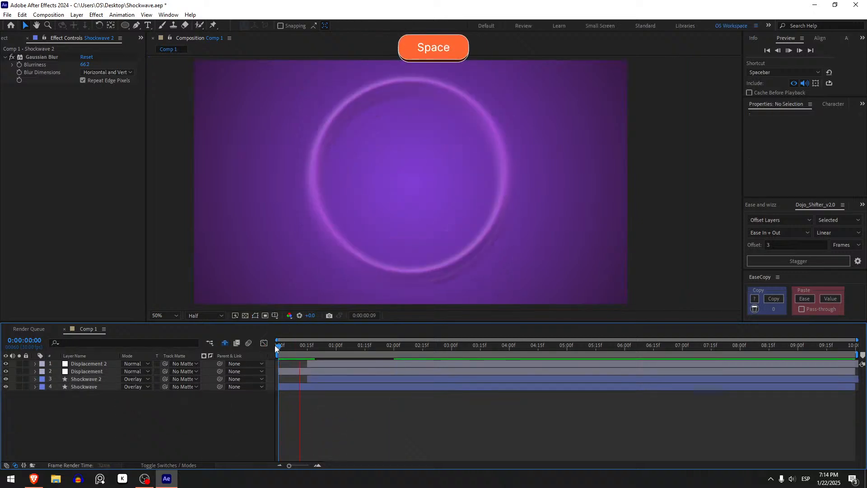
{"action": "left_click", "coordinate": [311, 383]}
{"action": "left_click", "coordinate": [313, 379]}
{"action": "left_click", "coordinate": [315, 364], "text": "ctrl"}
{"action": "left_click_drag", "start_coordinate": [315, 364], "coordinate": [306, 364]}
{"action": "left_click", "coordinate": [300, 404]}
- Preview the retimed double shockwave from the start to check the delay between the rings
{"action": "key", "text": "space"}
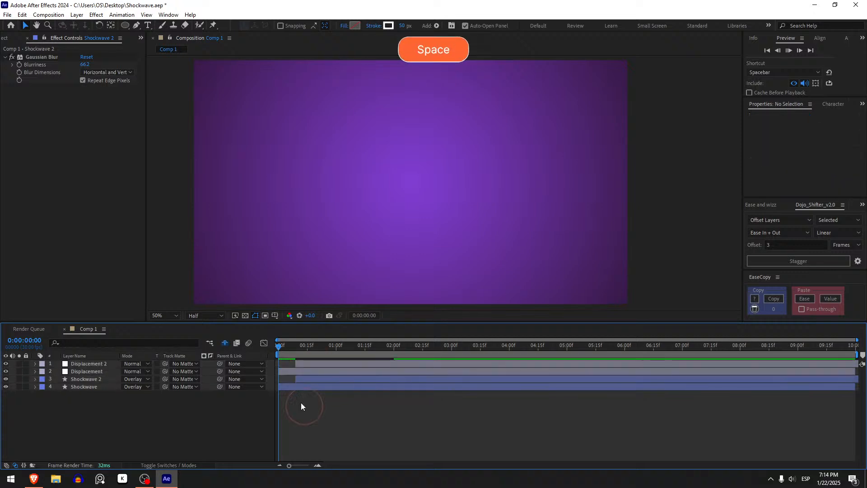
{"action": "left_click", "coordinate": [279, 348]}
{"action": "key", "text": "space"}
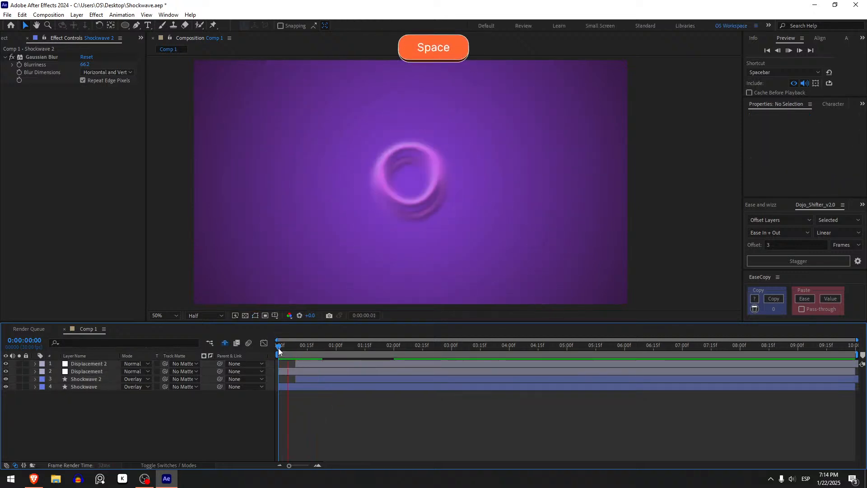
{"action": "key", "text": "space"}
{"action": "left_click", "coordinate": [278, 348]}
- Move Shockwave 2 and Displacement 2 slightly earlier together, to start at about 0:00:00:07
{"action": "left_click", "coordinate": [305, 379]}
{"action": "left_click", "coordinate": [304, 364], "text": "ctrl"}
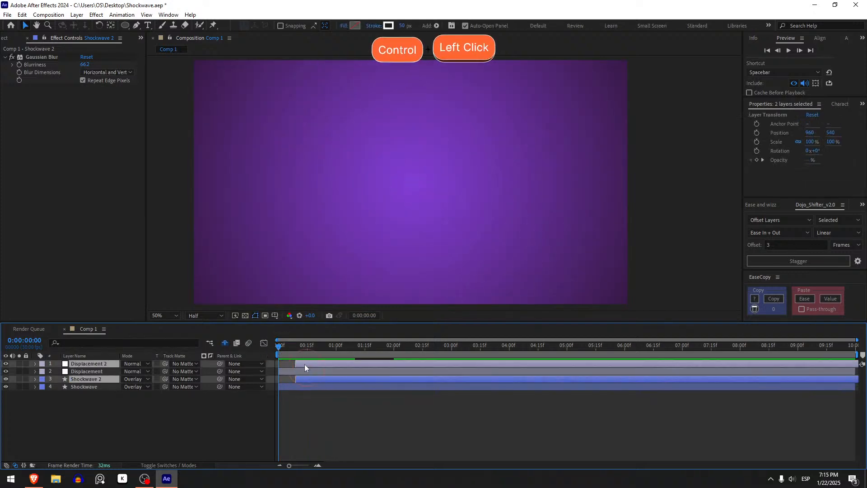
{"action": "left_click_drag", "start_coordinate": [304, 364], "coordinate": [300, 364]}
{"action": "left_click", "coordinate": [323, 402]}
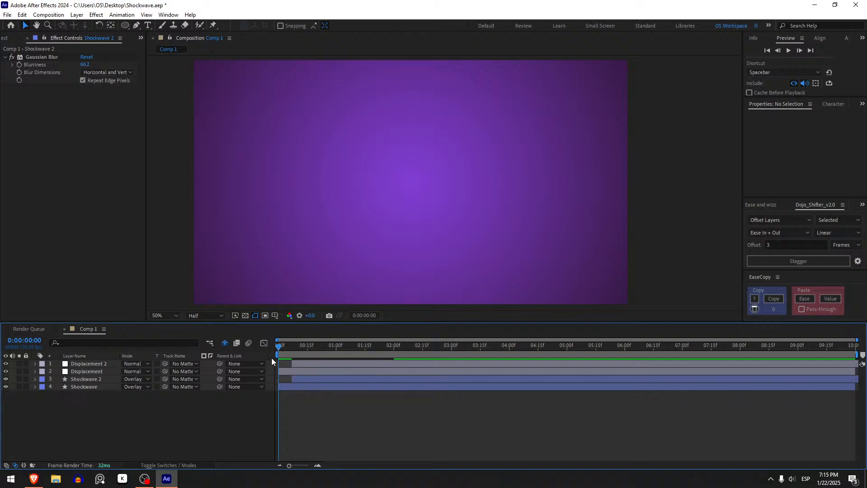
- Check the rings at 0:00:00:20 and enable Motion Blur on the Shockwave 2 and Shockwave layers
{"action": "left_click_drag", "start_coordinate": [285, 346], "coordinate": [317, 368]}
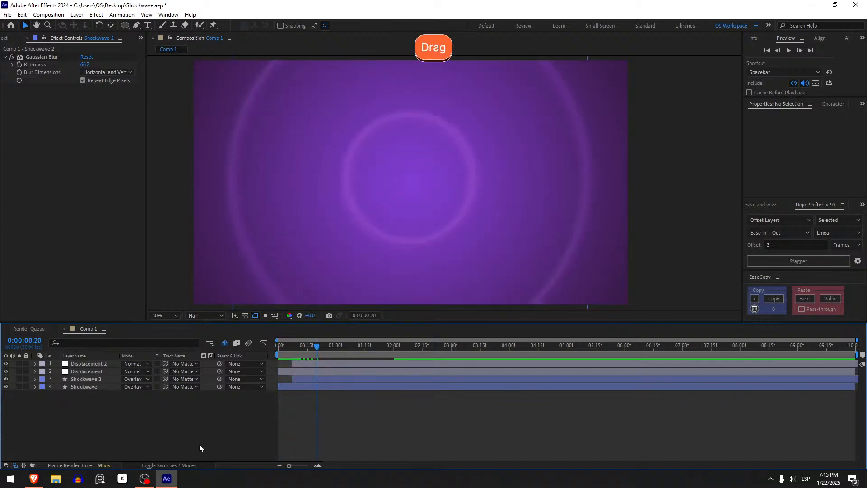
{"action": "left_click", "coordinate": [192, 465]}
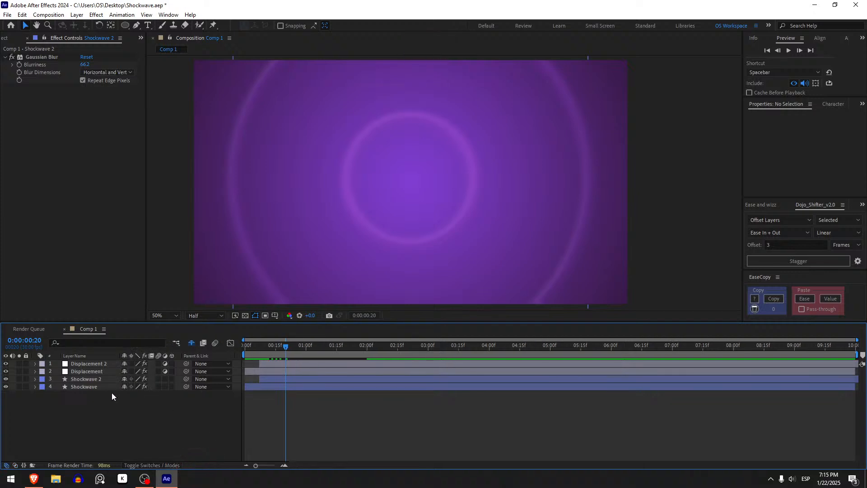
{"action": "left_click_drag", "start_coordinate": [159, 379], "coordinate": [159, 386]}
{"action": "left_click", "coordinate": [304, 400]}
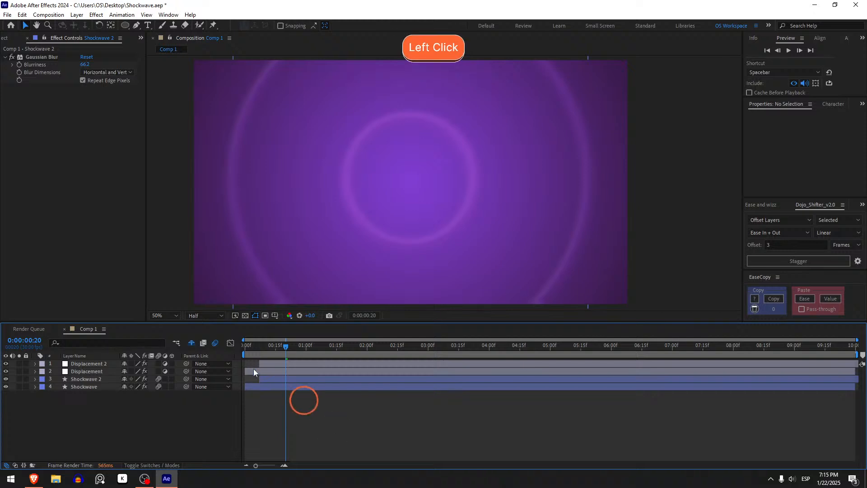
- Preview the motion-blurred double shockwave repeatedly from 0:00:00:00 to examine its smoothness
{"action": "left_click", "coordinate": [241, 346], "text": "shift"}
{"action": "key", "text": "space"}
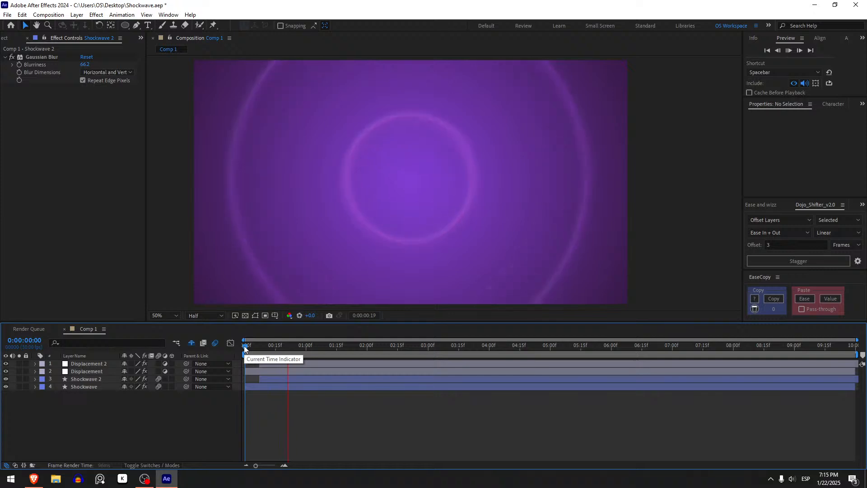
{"action": "left_click", "coordinate": [244, 345]}
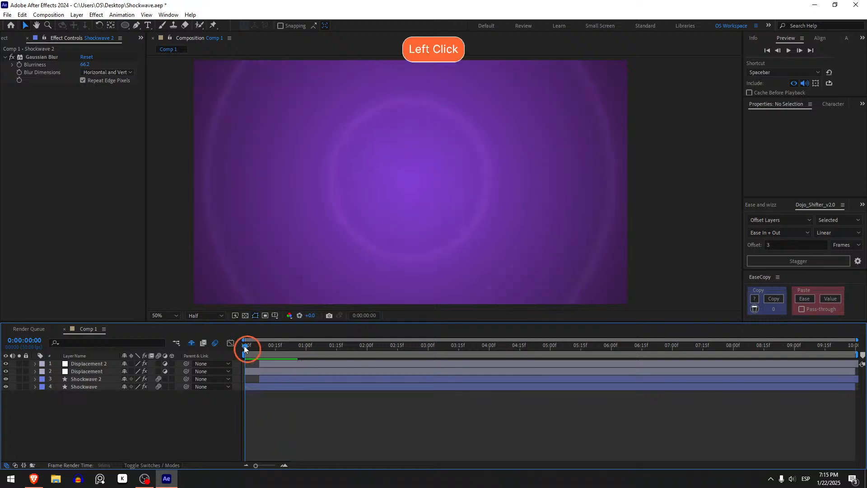
{"action": "key", "text": "space"}
{"action": "key", "text": "space"}
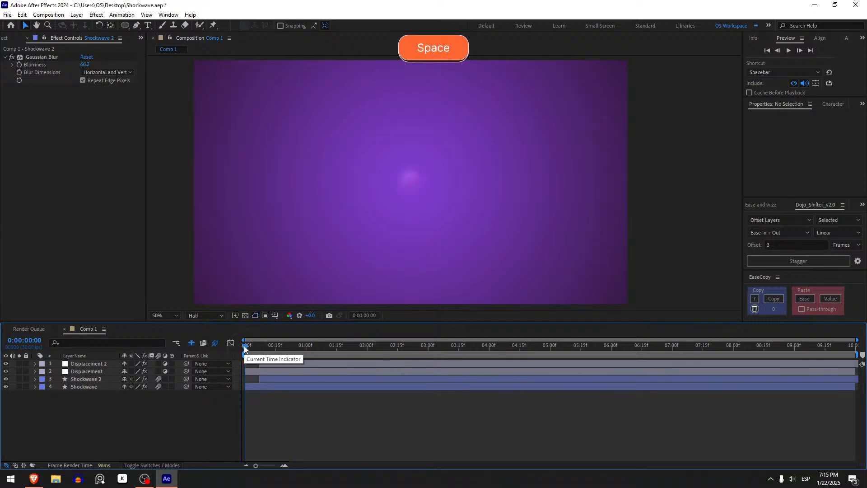
{"action": "key", "text": "space"}
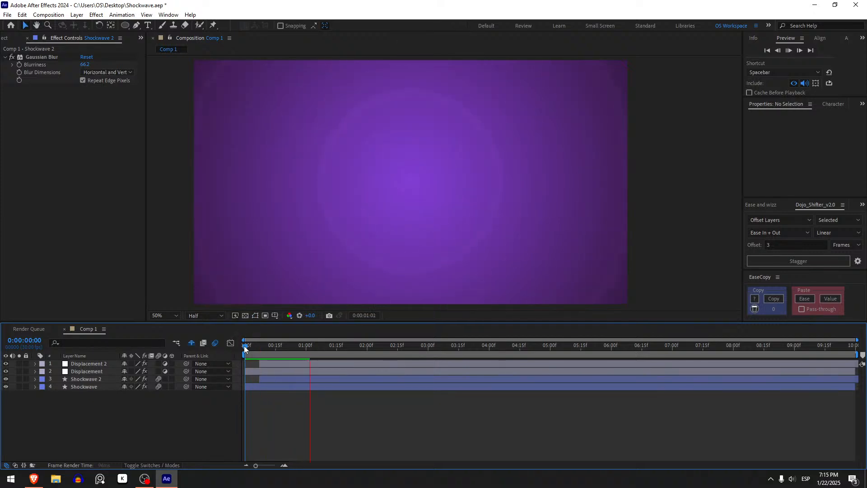
{"action": "left_click", "coordinate": [244, 345]}
{"action": "key", "text": "space"}
{"action": "left_click", "coordinate": [244, 346]}
{"action": "key", "text": "space"}
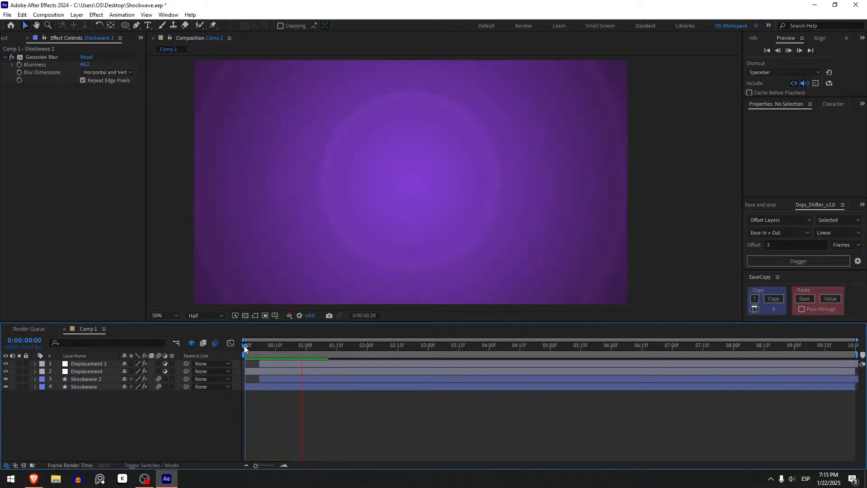
- End the work area at about 0:00:01:16 and preview the shortened range from the start
{"action": "left_click", "coordinate": [334, 350]}
{"action": "left_click_drag", "start_coordinate": [335, 352], "coordinate": [239, 357]}
{"action": "key", "text": "n"}
{"action": "key", "text": "space"}
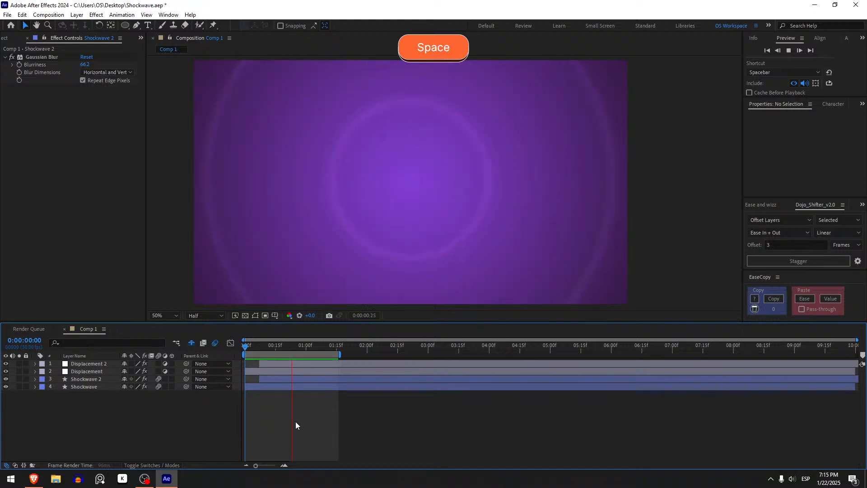